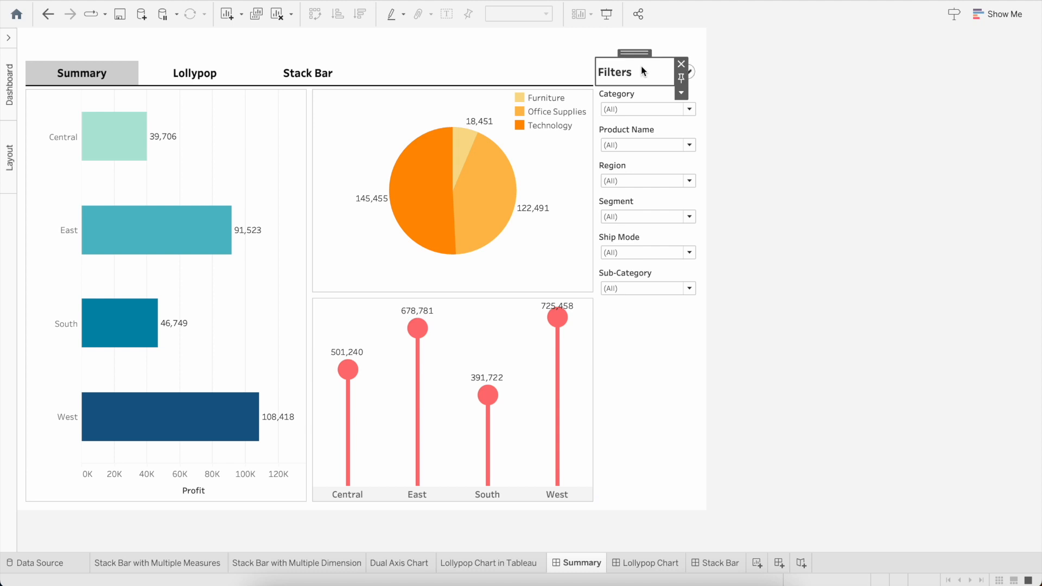
Step: Delete the vertical container that holds the six filters, from Category to Sub-Category, together with its contents
{"action": "left_click", "coordinate": [647, 93]}
{"action": "left_click", "coordinate": [712, 119]}
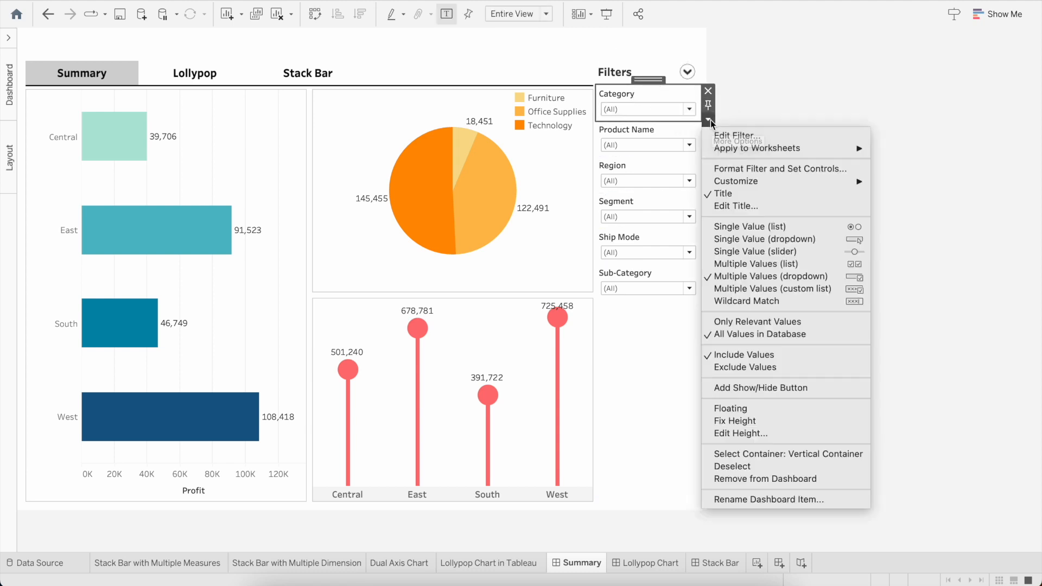
{"action": "left_click", "coordinate": [784, 455]}
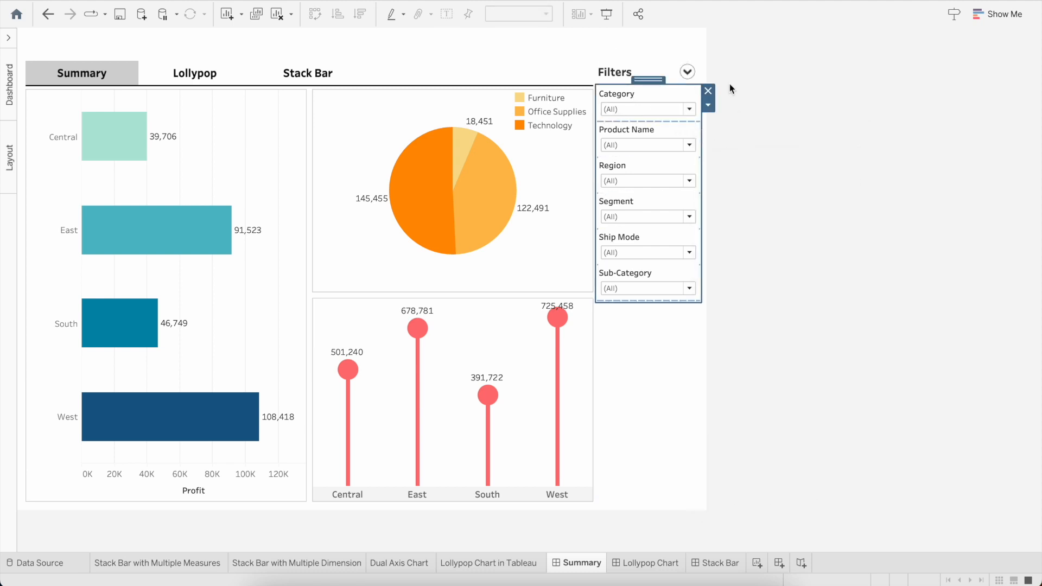
{"action": "left_click", "coordinate": [708, 90]}
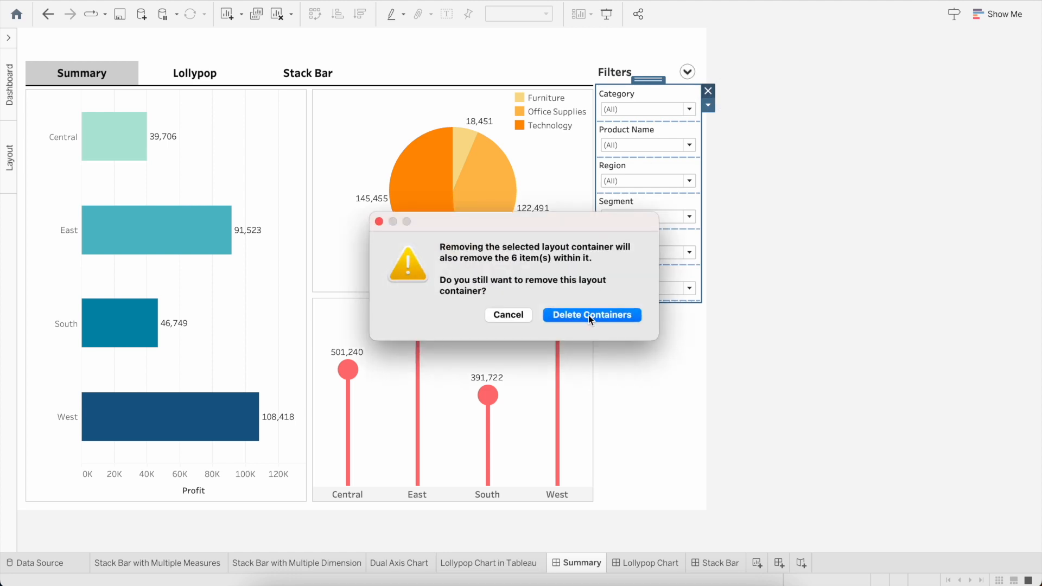
{"action": "left_click", "coordinate": [588, 315]}
Step: Delete the horizontal container that holds the Filters heading and its show/hide button, together with its contents
{"action": "left_click", "coordinate": [606, 80]}
{"action": "left_click", "coordinate": [628, 93]}
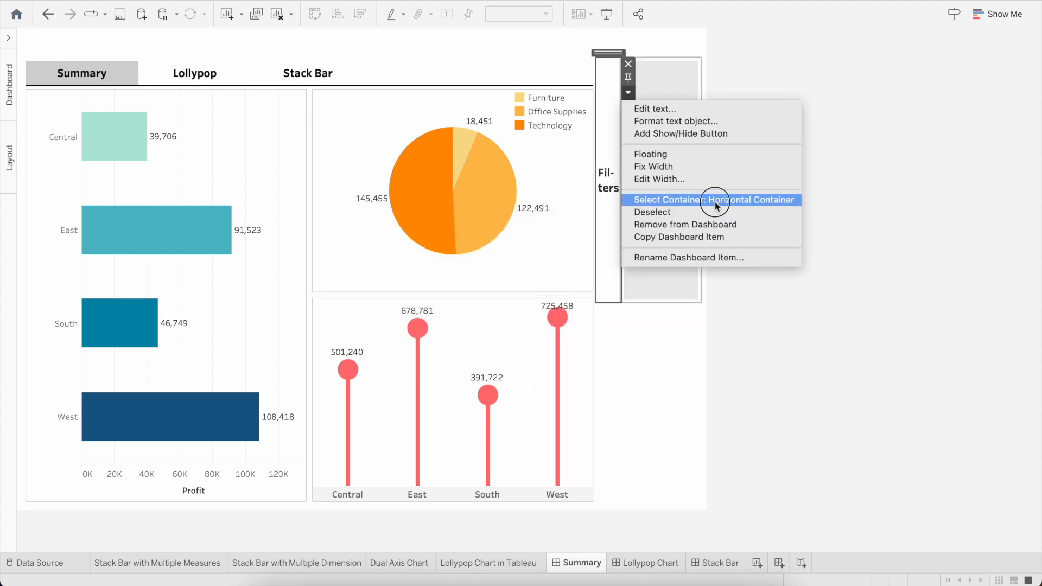
{"action": "left_click", "coordinate": [715, 199]}
{"action": "left_click", "coordinate": [708, 64]}
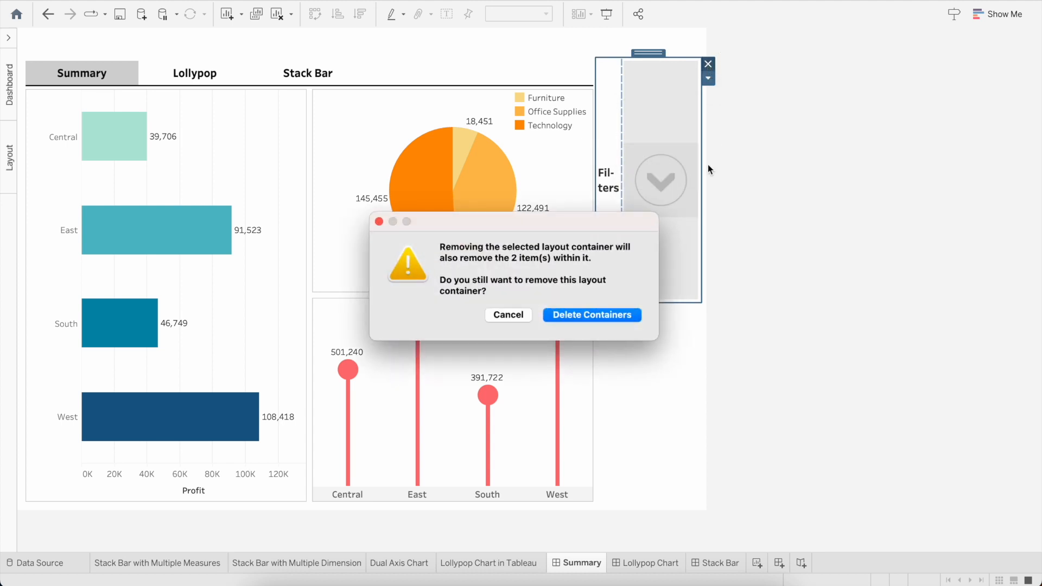
{"action": "left_click", "coordinate": [576, 315]}
{"action": "left_click", "coordinate": [637, 292]}
{"action": "key", "text": "Delete"}
{"action": "key", "text": "Delete"}
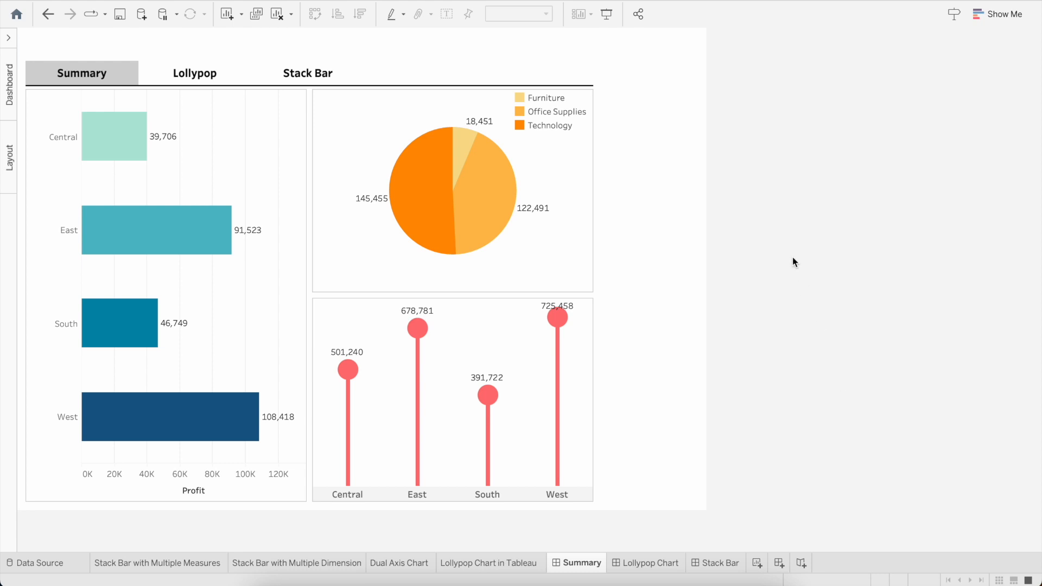
Step: Add a tiled vertical container in the empty column beside the pie chart
{"action": "left_click", "coordinate": [659, 133]}
{"action": "left_click", "coordinate": [637, 370]}
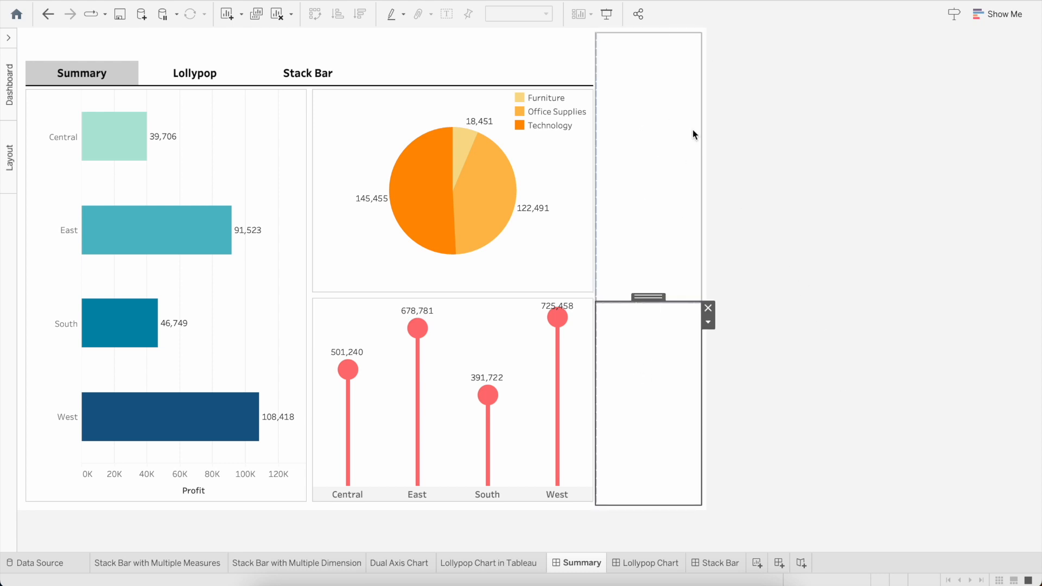
{"action": "left_click", "coordinate": [8, 39]}
{"action": "key", "text": "Delete"}
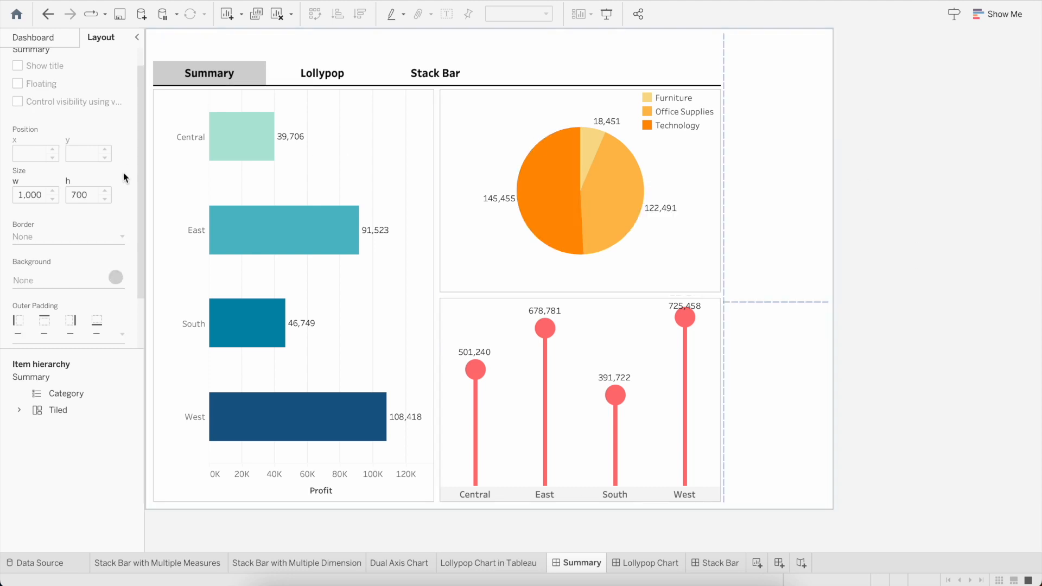
{"action": "left_click", "coordinate": [45, 38]}
{"action": "left_click_drag", "start_coordinate": [54, 380], "coordinate": [750, 292]}
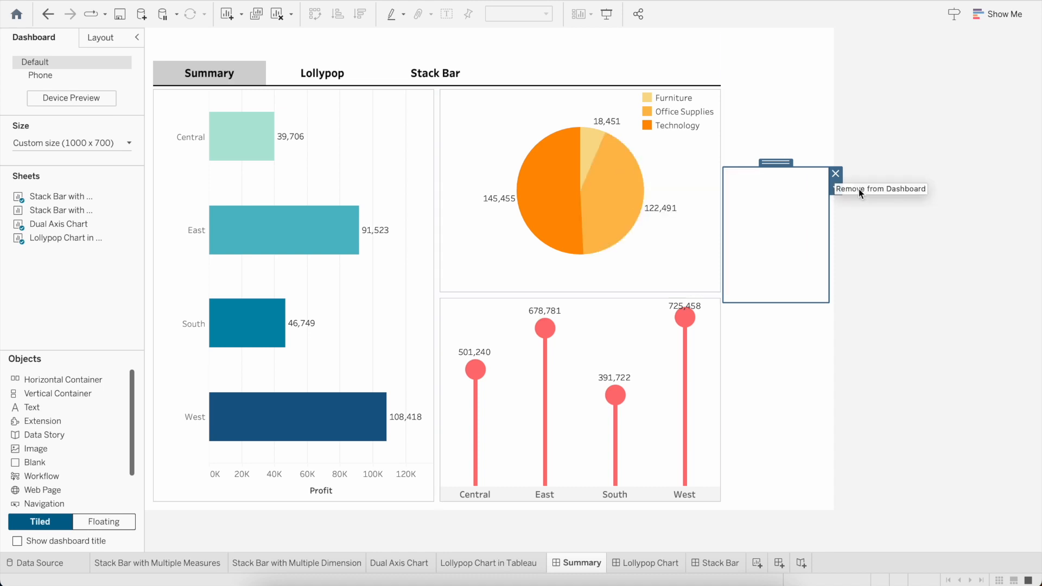
Step: Extend the new vertical container upward so its upper edge lines up with the line under the navigation headings
{"action": "left_click", "coordinate": [815, 137]}
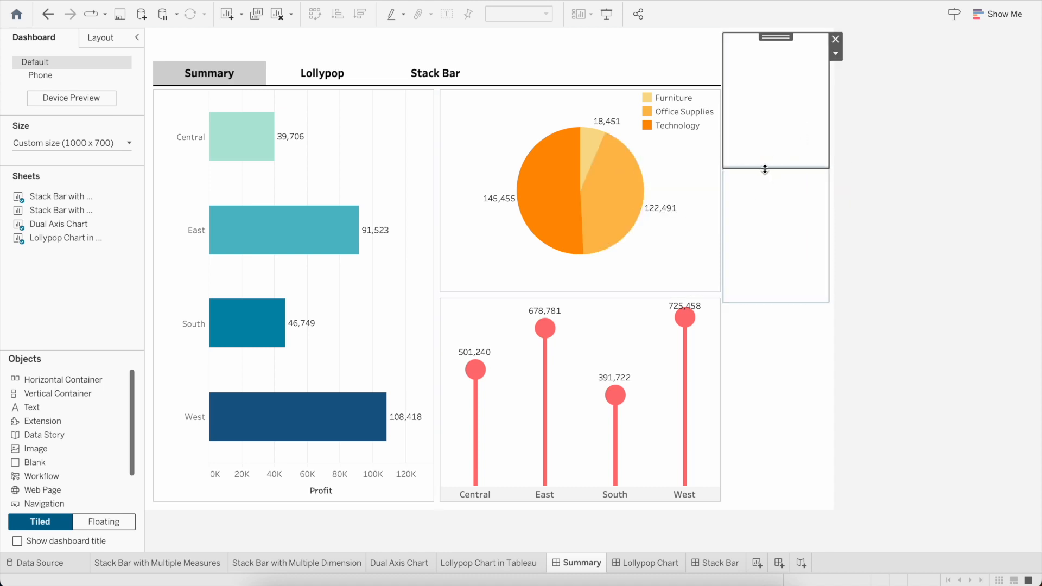
{"action": "left_click_drag", "start_coordinate": [765, 169], "coordinate": [761, 82]}
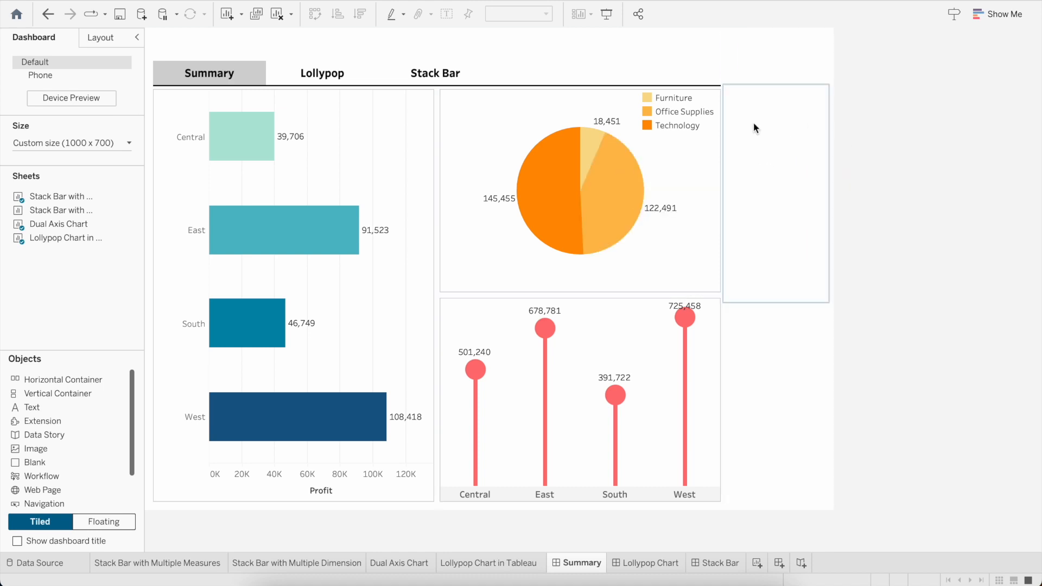
{"action": "left_click", "coordinate": [758, 254]}
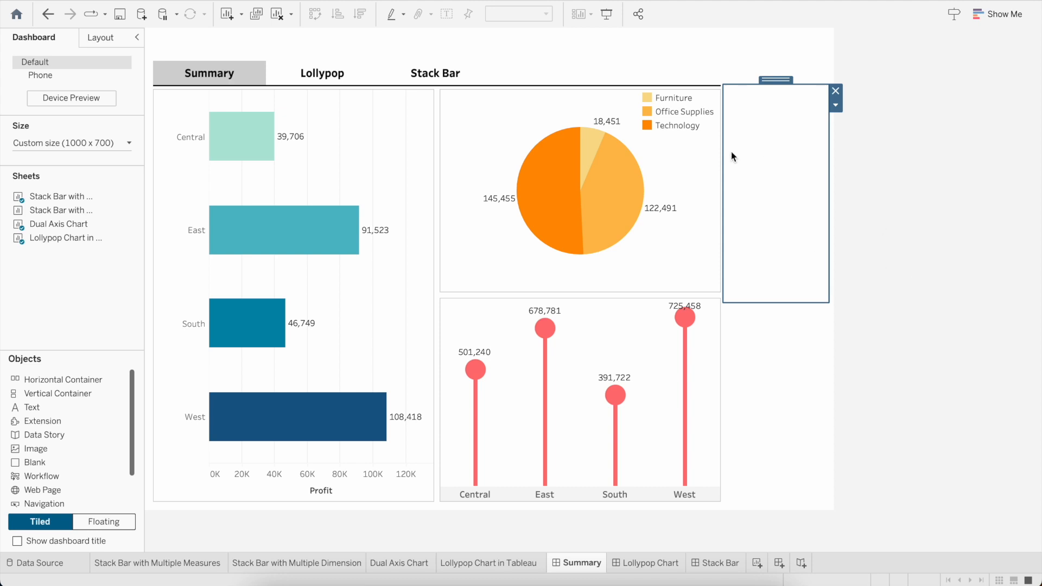
Step: Show the Category and Region filters of the Profit bar chart on the dashboard
{"action": "left_click", "coordinate": [423, 123]}
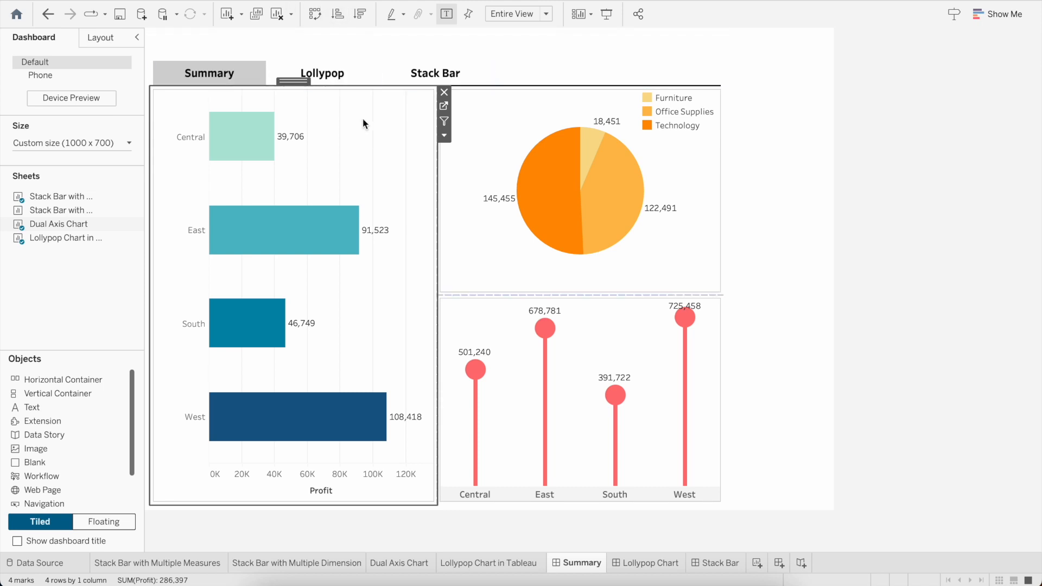
{"action": "left_click", "coordinate": [329, 0]}
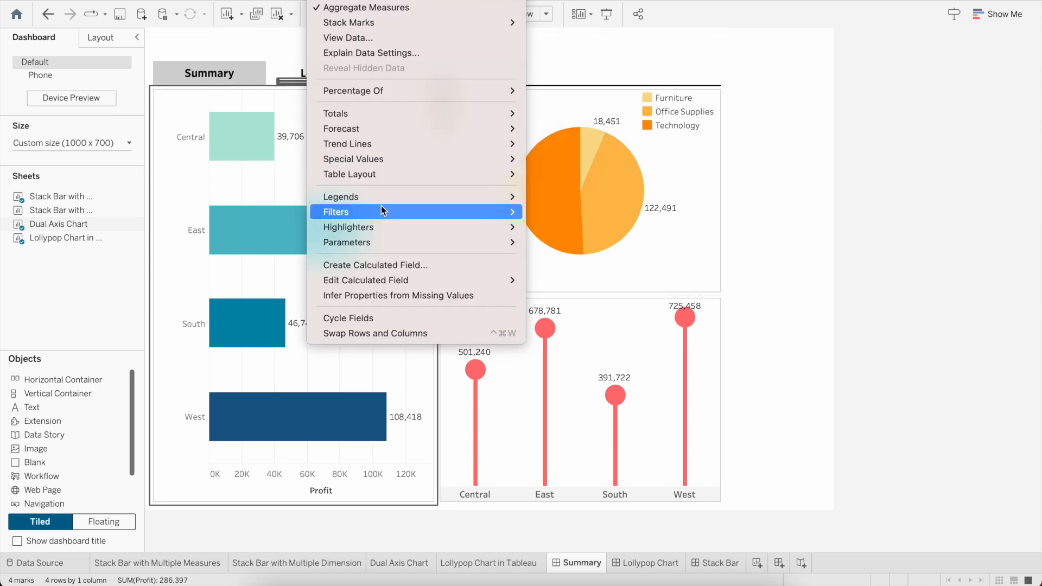
{"action": "mouse_move", "coordinate": [381, 209]}
{"action": "left_click", "coordinate": [545, 238]}
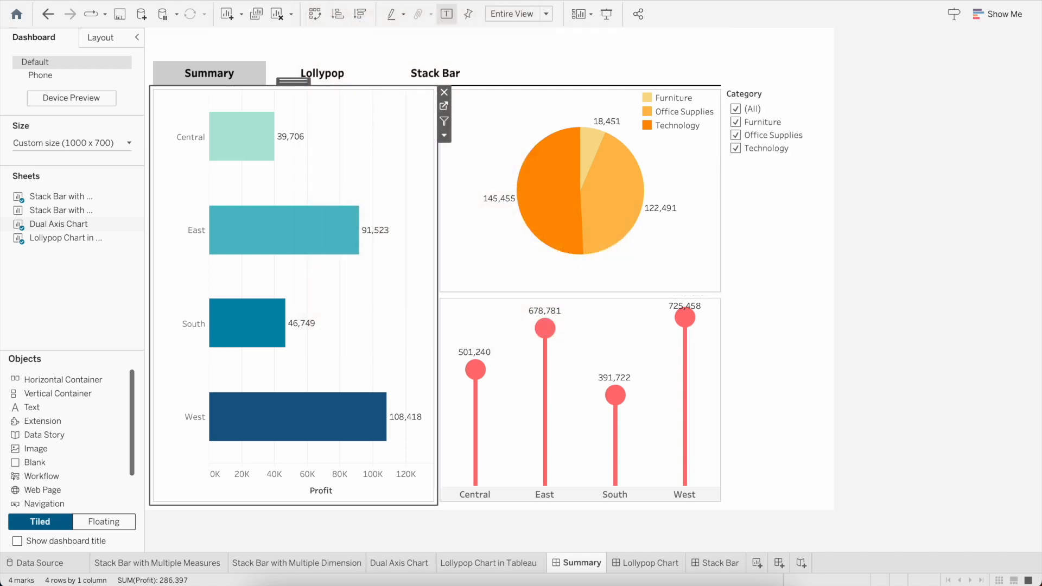
{"action": "left_click", "coordinate": [328, 0]}
{"action": "mouse_move", "coordinate": [395, 207]}
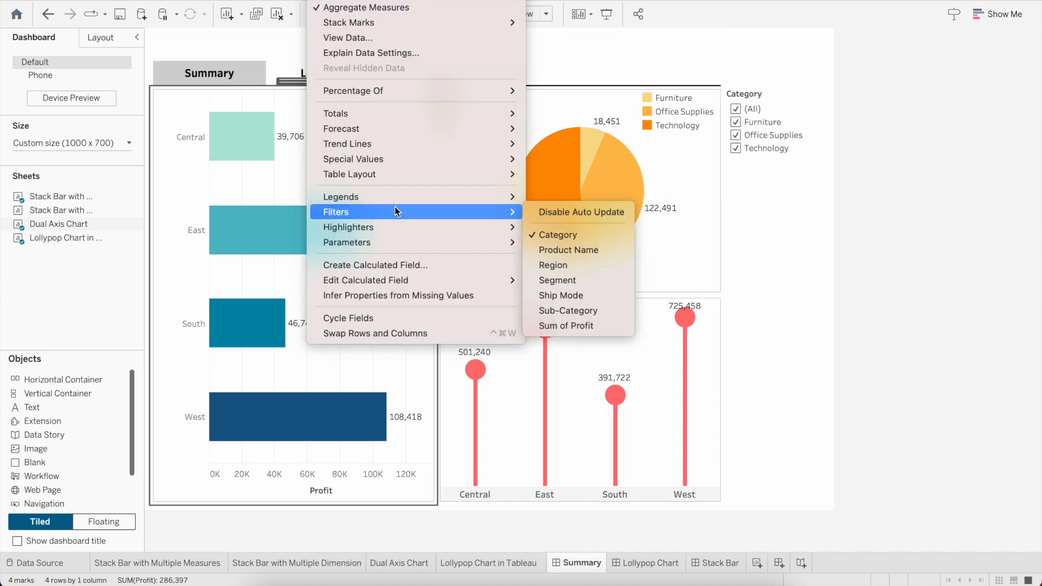
{"action": "left_click", "coordinate": [545, 266]}
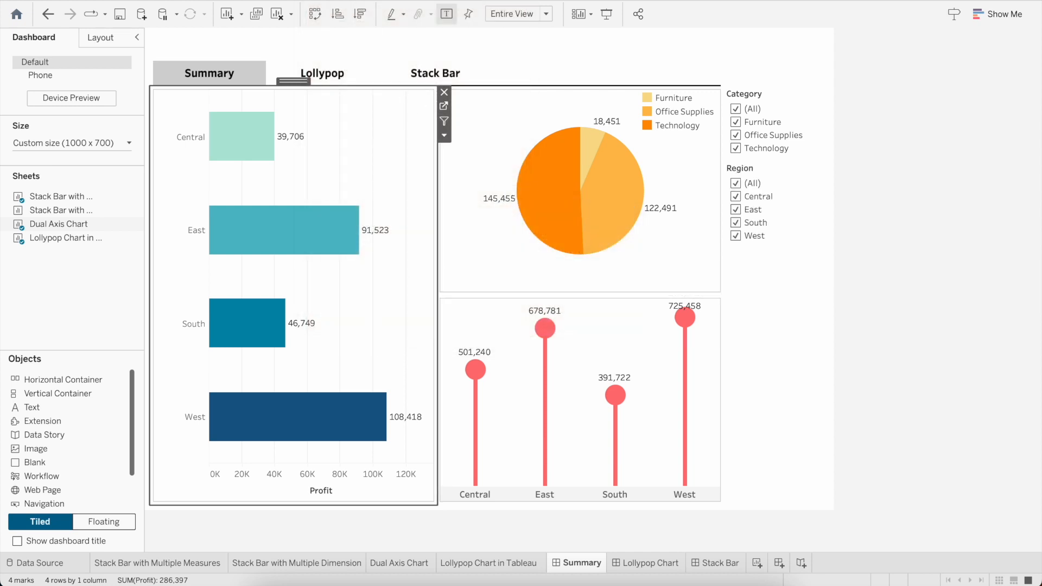
Step: Show the bar chart's Segment, Ship Mode and Sub-Category filters on the dashboard as well
{"action": "left_click", "coordinate": [328, 1]}
{"action": "mouse_move", "coordinate": [416, 213]}
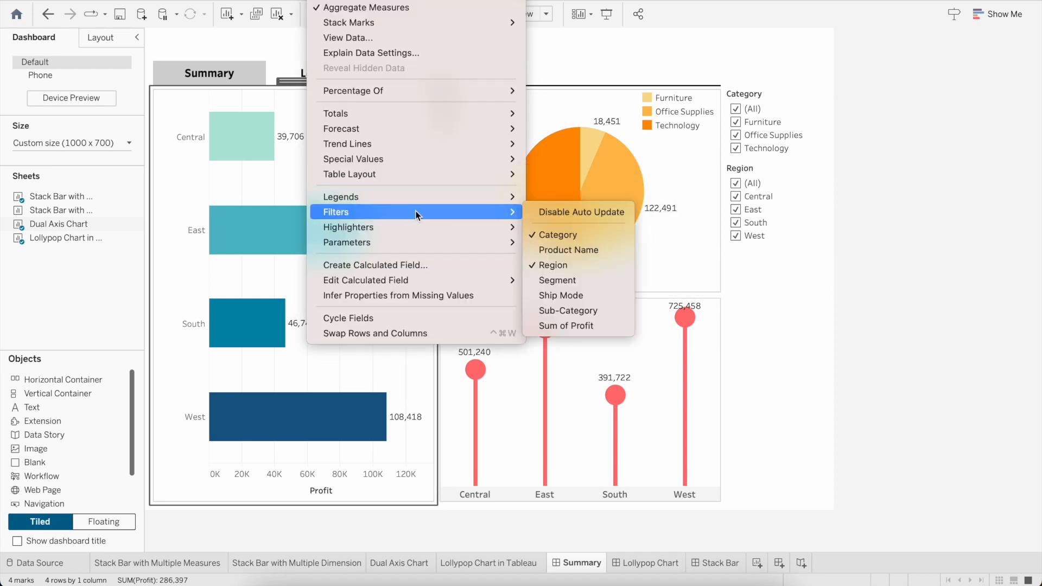
{"action": "left_click", "coordinate": [572, 284]}
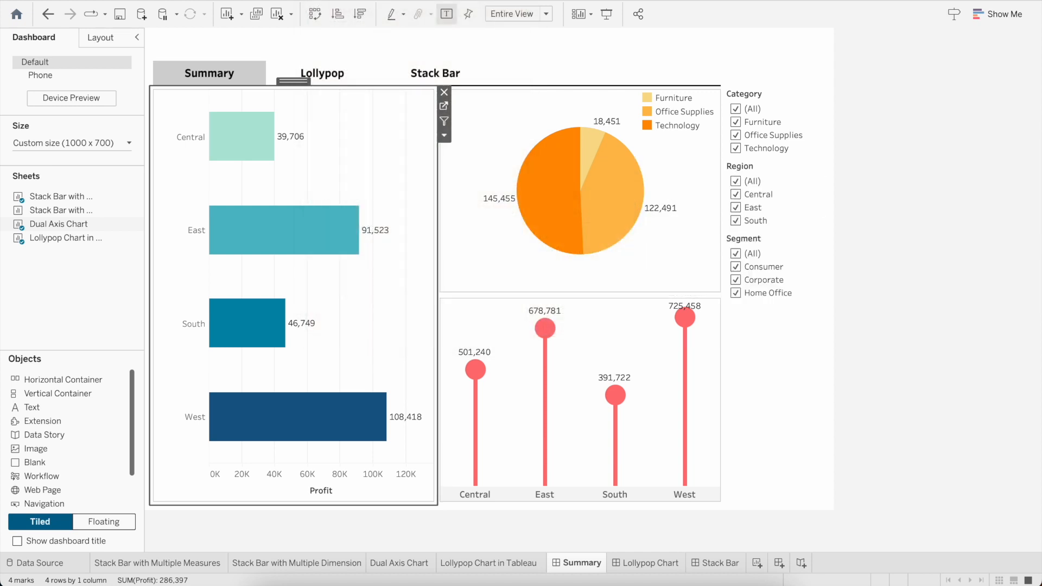
{"action": "left_click", "coordinate": [328, 1]}
{"action": "mouse_move", "coordinate": [410, 209]}
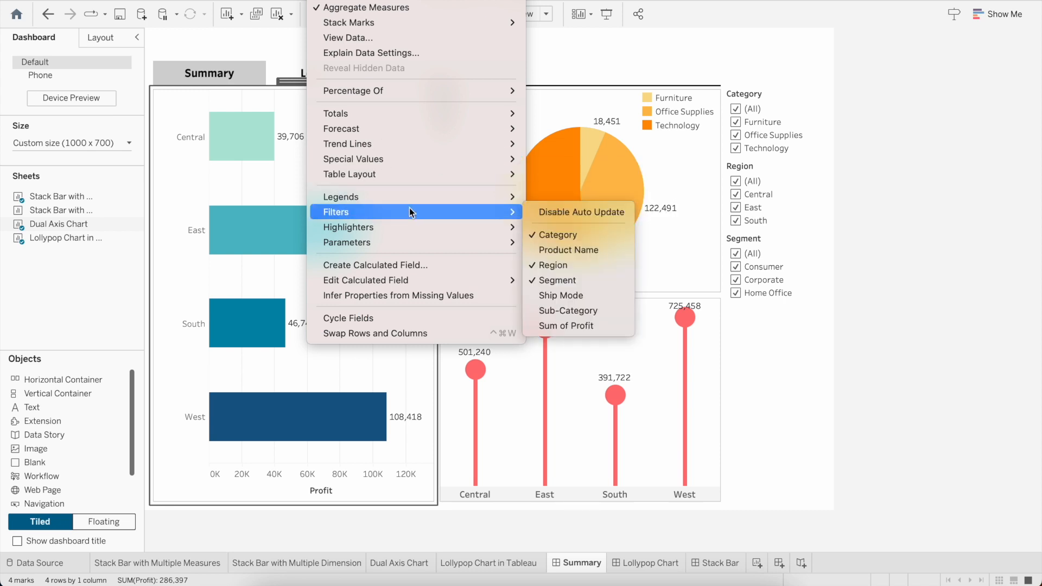
{"action": "left_click", "coordinate": [571, 300]}
{"action": "left_click", "coordinate": [328, 0]}
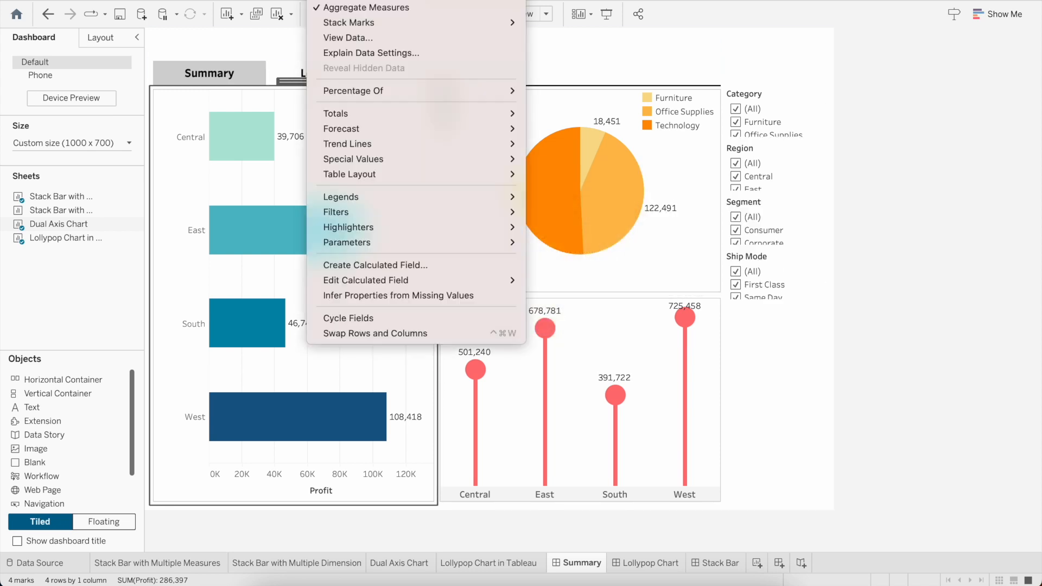
{"action": "mouse_move", "coordinate": [398, 211]}
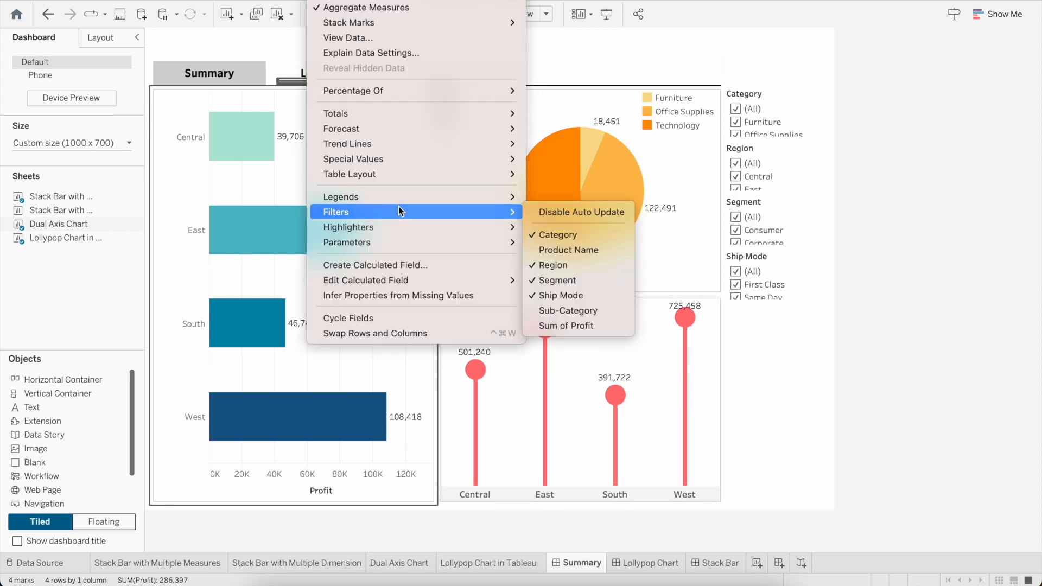
{"action": "left_click", "coordinate": [573, 312]}
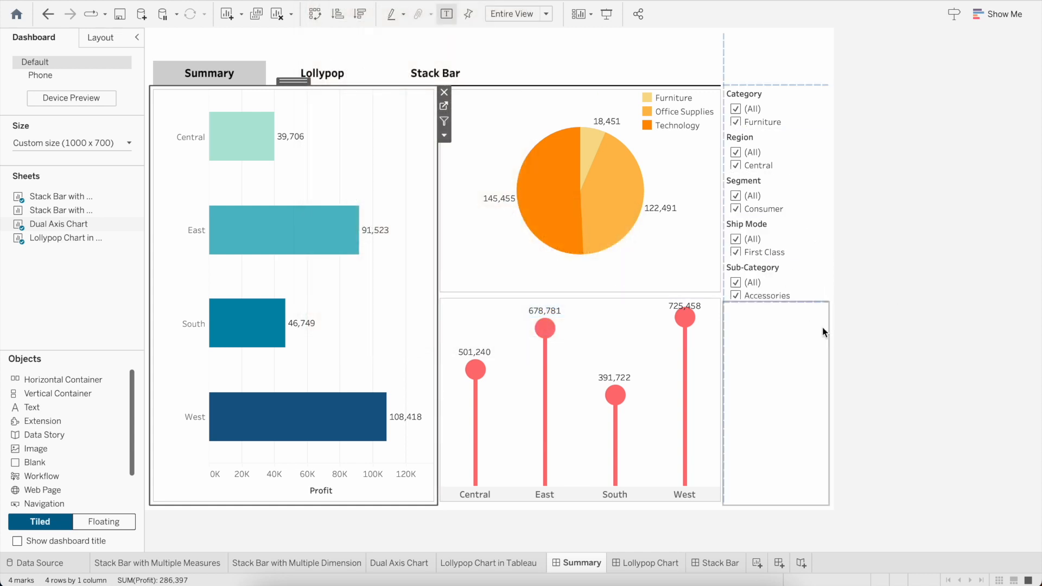
Step: Change the Category and Region filters to the Multiple Values (dropdown) format
{"action": "left_click", "coordinate": [784, 90]}
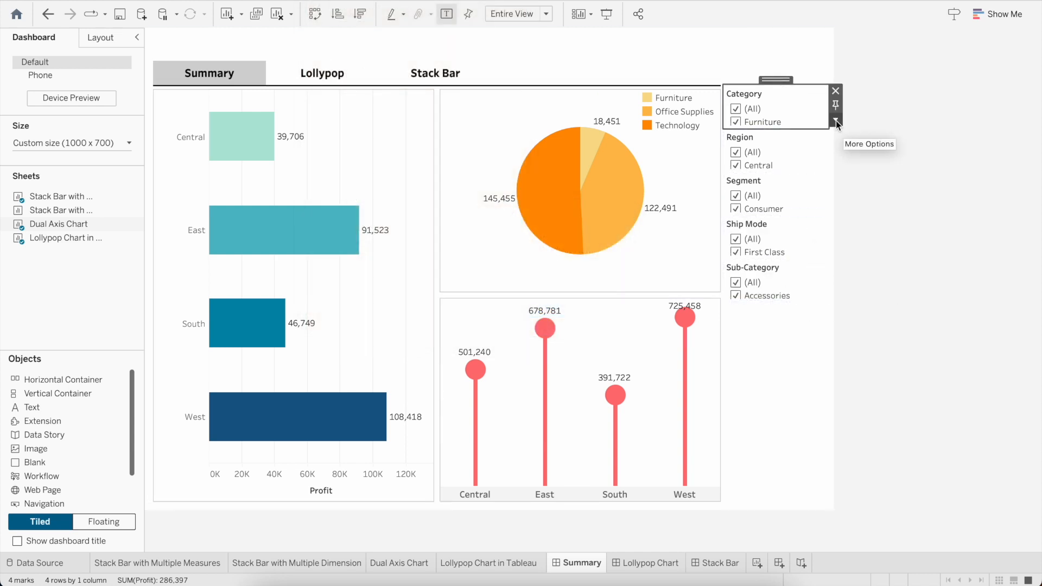
{"action": "left_click", "coordinate": [836, 121]}
{"action": "left_click", "coordinate": [890, 276]}
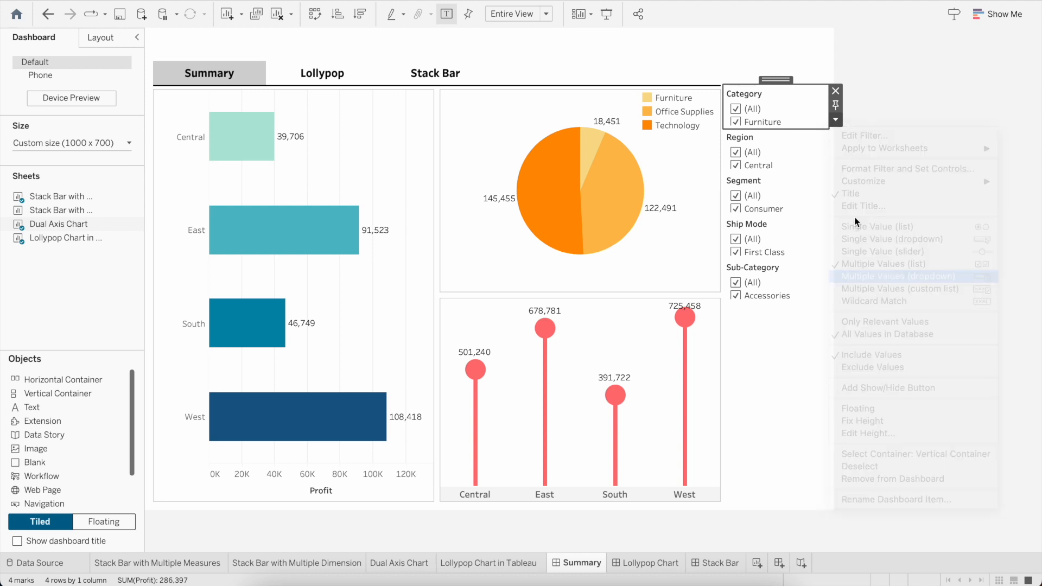
{"action": "left_click", "coordinate": [793, 133]}
{"action": "left_click", "coordinate": [836, 156]}
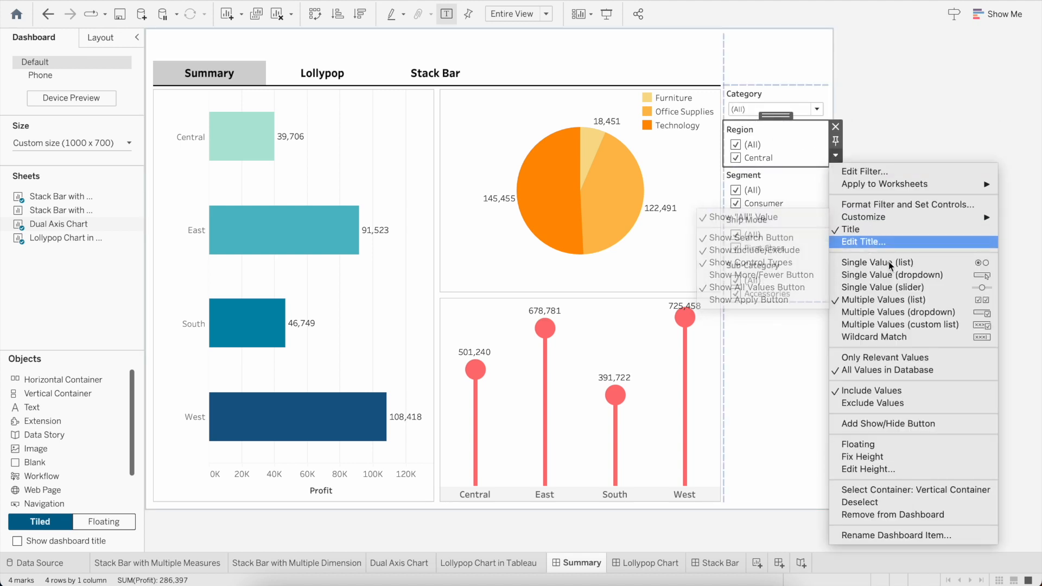
{"action": "left_click", "coordinate": [886, 313]}
Step: Change the Segment, Ship Mode and Sub-Category filters to the Multiple Values (dropdown) format
{"action": "left_click", "coordinate": [783, 166]}
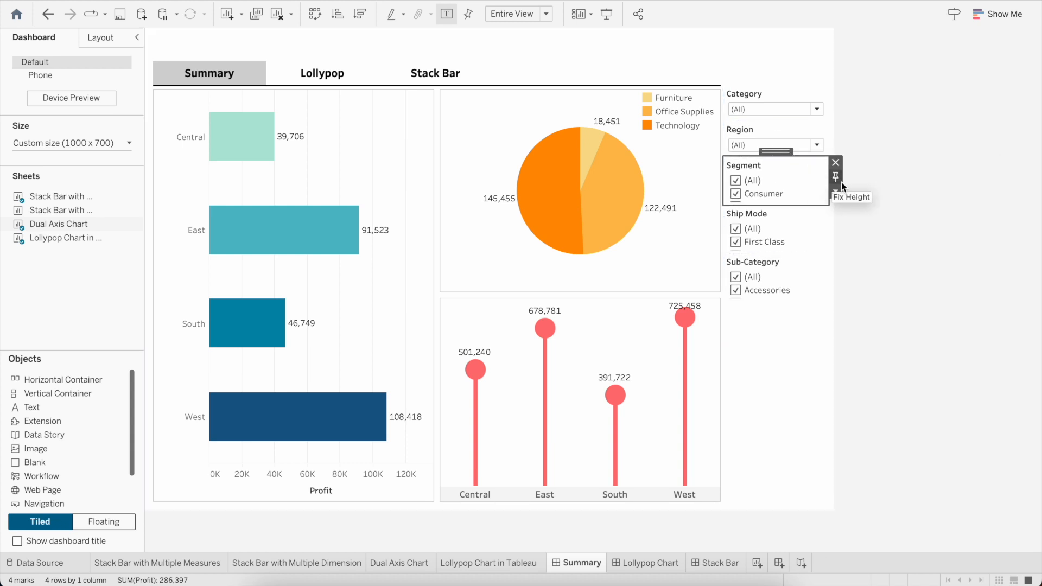
{"action": "left_click", "coordinate": [837, 191]}
{"action": "left_click", "coordinate": [890, 349]}
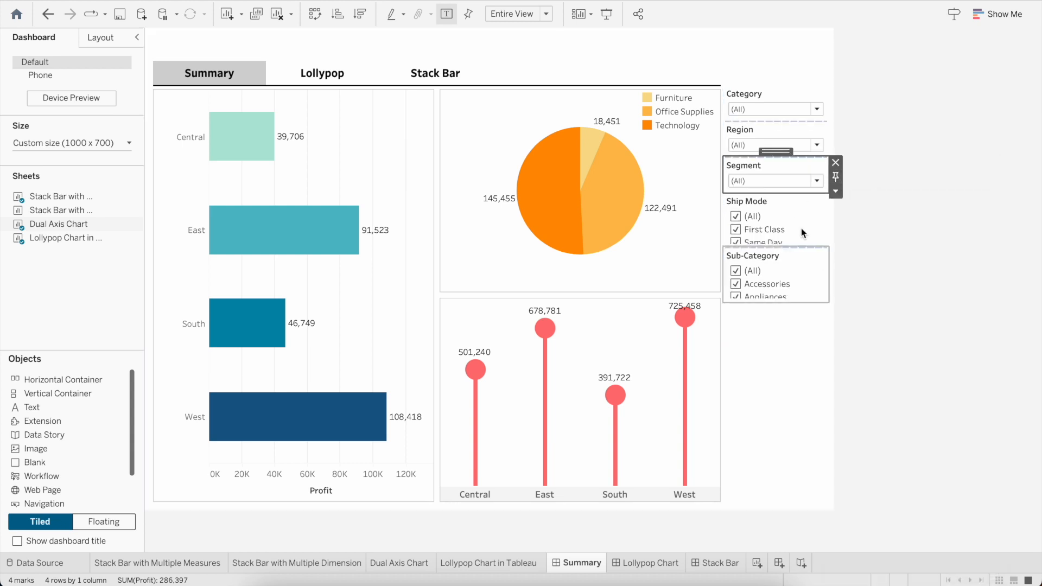
{"action": "left_click", "coordinate": [786, 202]}
{"action": "left_click", "coordinate": [837, 226]}
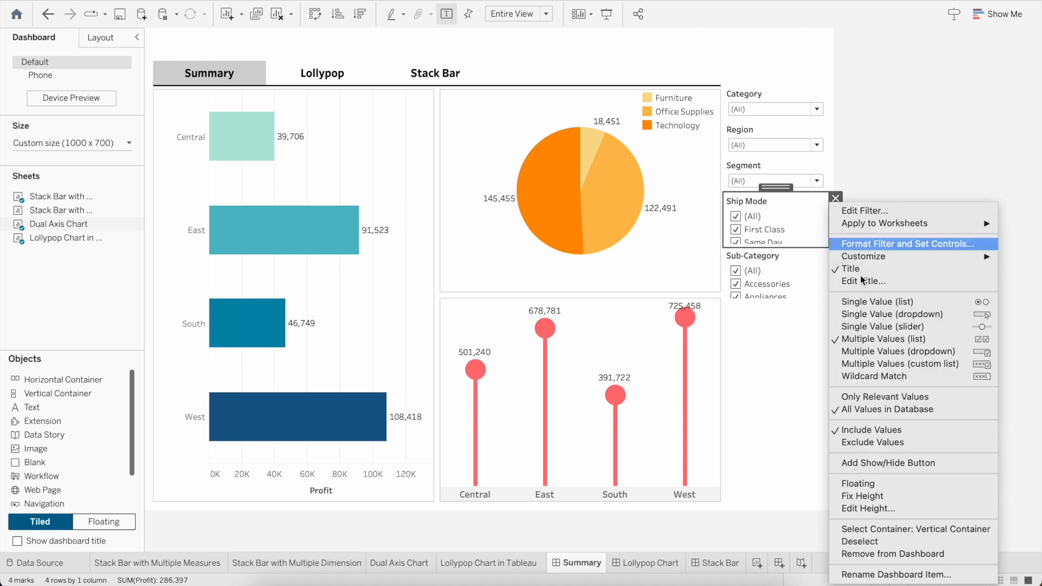
{"action": "left_click", "coordinate": [883, 354]}
{"action": "left_click", "coordinate": [807, 266]}
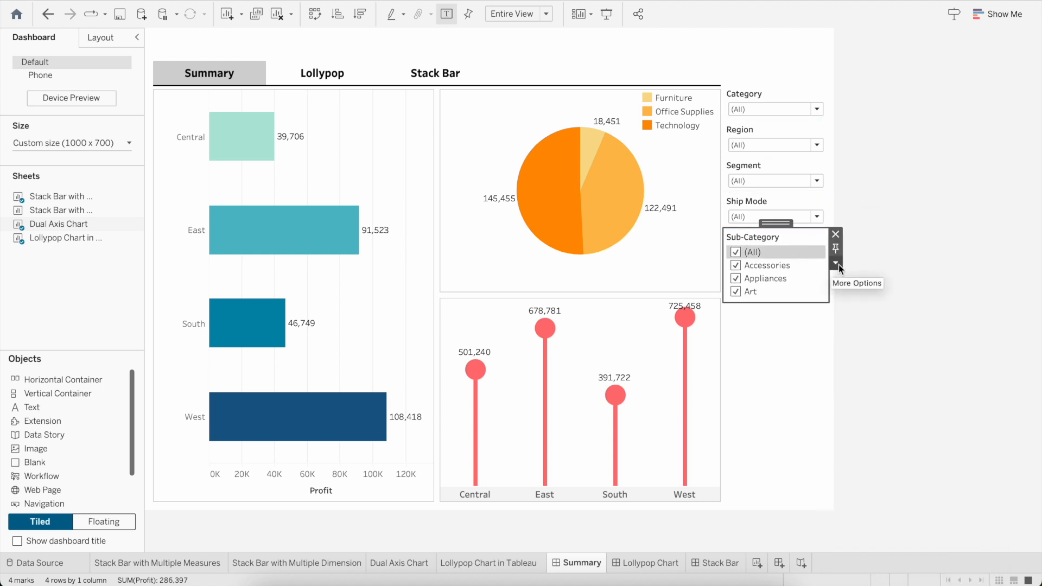
{"action": "left_click", "coordinate": [839, 265]}
{"action": "left_click", "coordinate": [862, 351]}
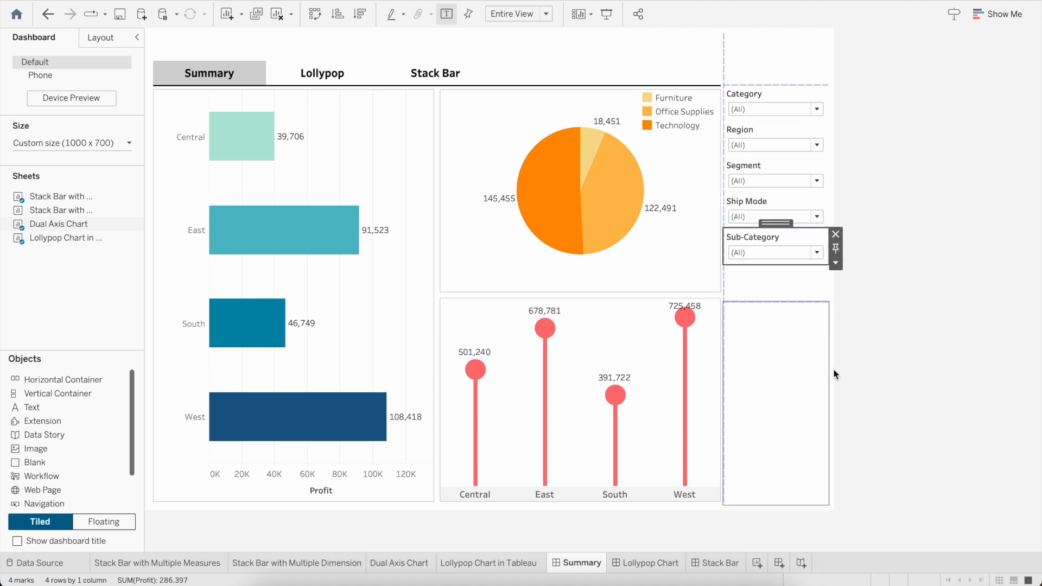
Step: Select the vertical container holding the five filters and add a show/hide button for it
{"action": "left_click", "coordinate": [757, 97]}
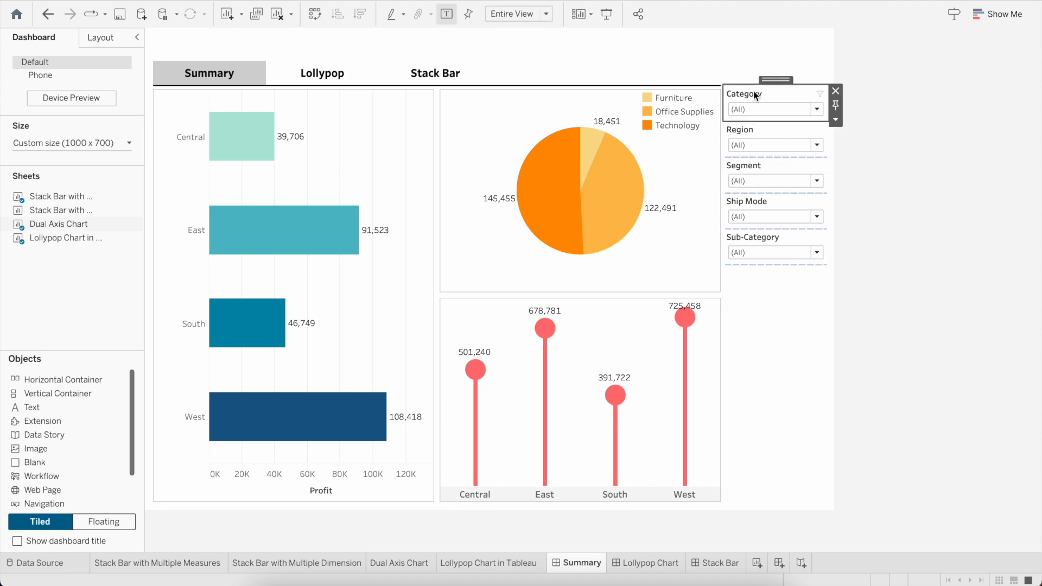
{"action": "left_click", "coordinate": [836, 119]}
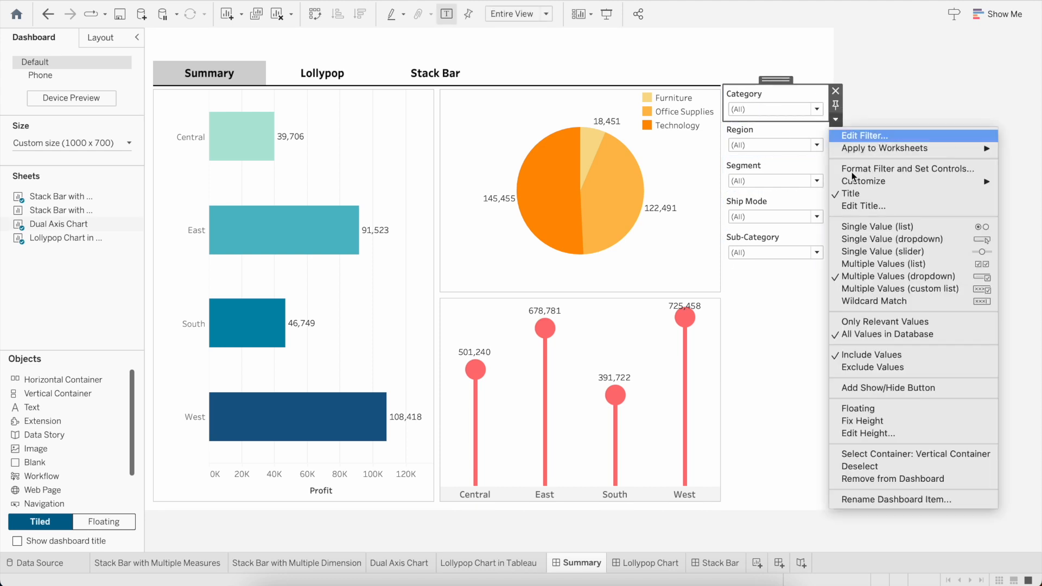
{"action": "left_click", "coordinate": [919, 454]}
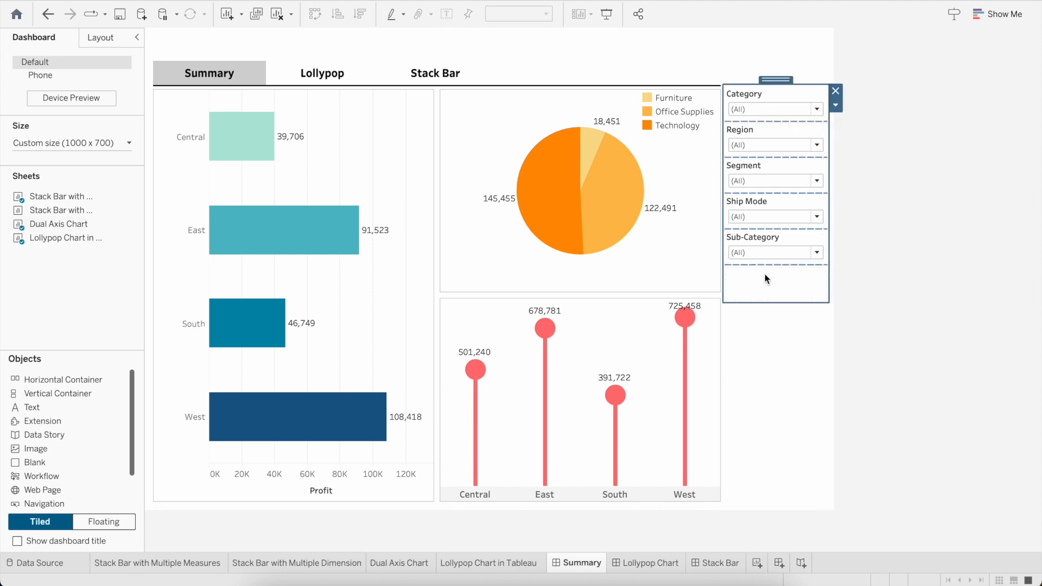
{"action": "left_click_drag", "start_coordinate": [786, 300], "coordinate": [816, 373]}
{"action": "left_click", "coordinate": [836, 105]}
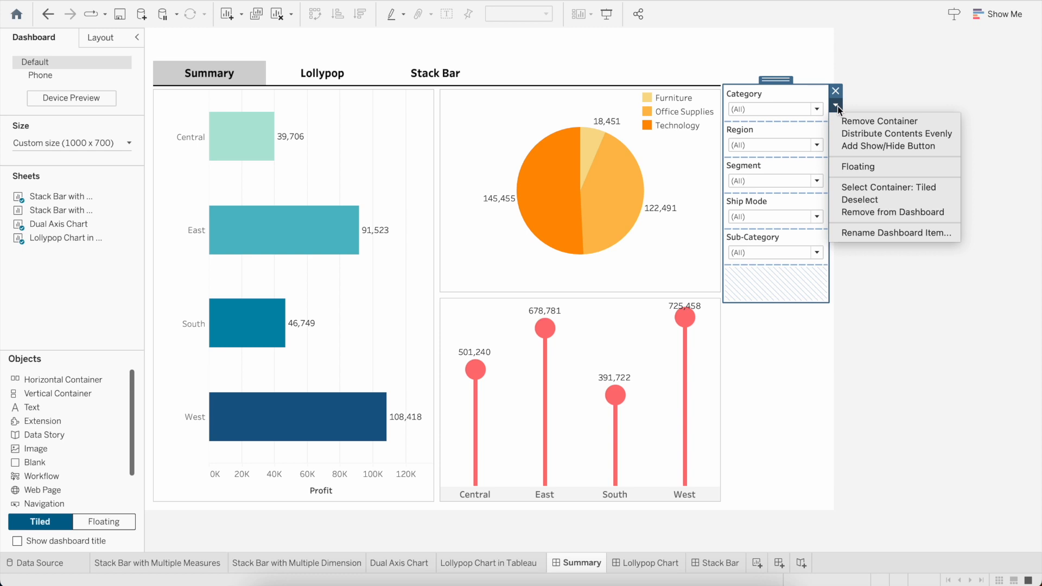
{"action": "left_click", "coordinate": [886, 148]}
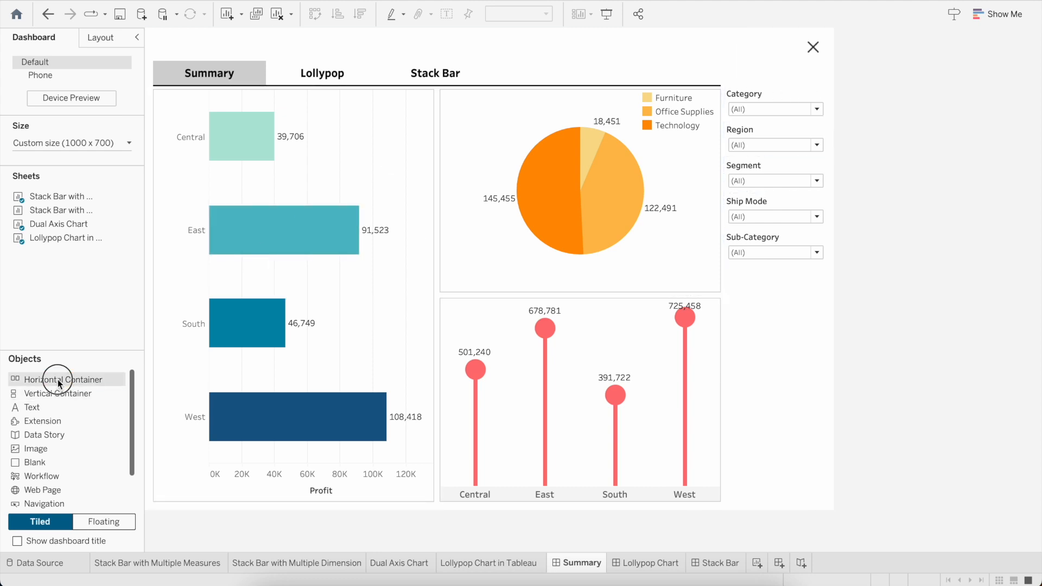
Step: Place a horizontal container above the Category filter and put the show/hide button inside it as a tiled item
{"action": "mouse_move", "coordinate": [76, 379]}
{"action": "left_mouse_down"}
{"action": "mouse_move", "coordinate": [231, 280]}
{"action": "mouse_move", "coordinate": [481, 163]}
{"action": "mouse_move", "coordinate": [773, 74]}
{"action": "left_mouse_up"}
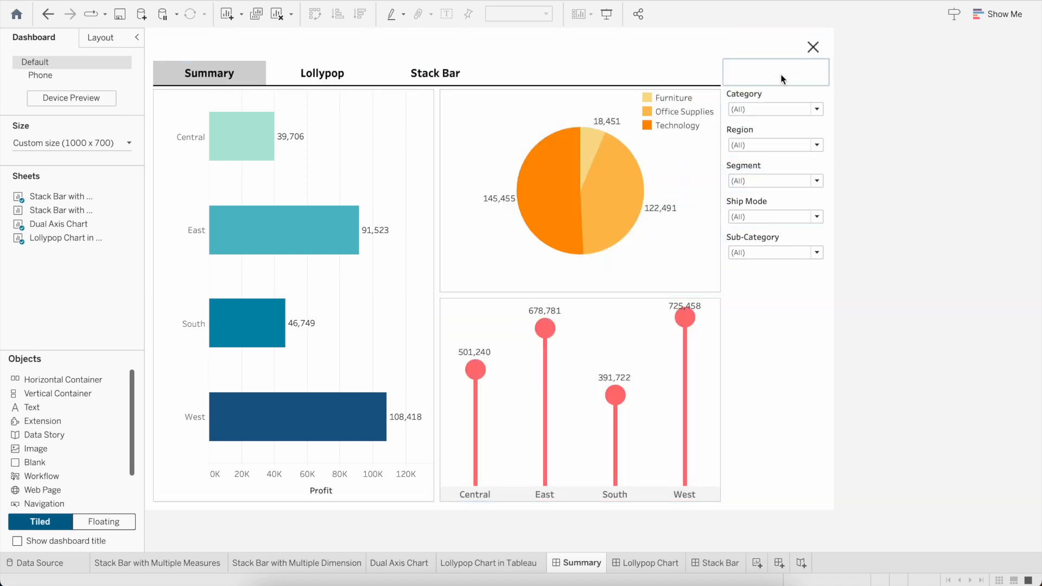
{"action": "left_click", "coordinate": [813, 49]}
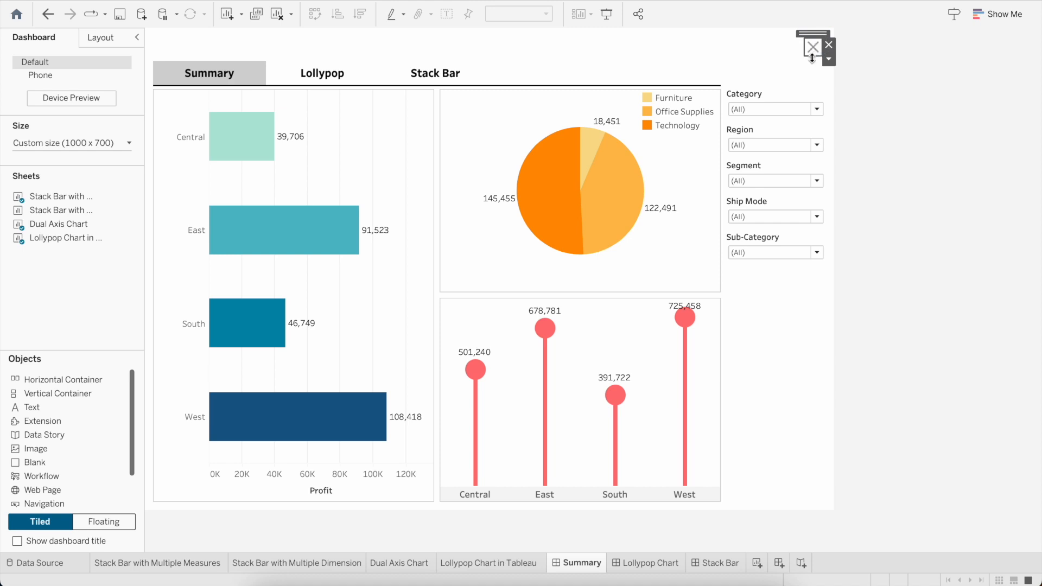
{"action": "left_click", "coordinate": [832, 62]}
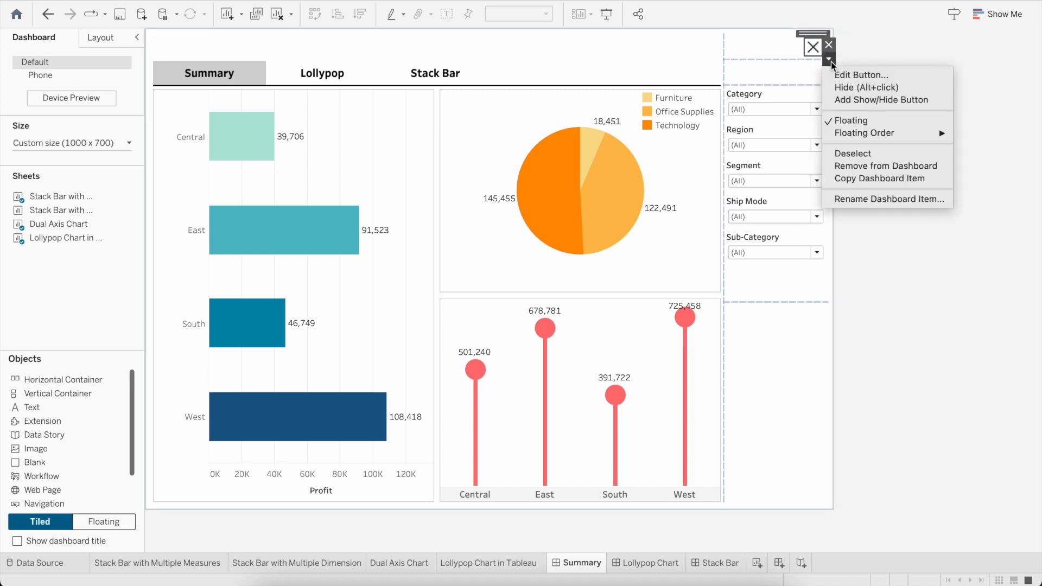
{"action": "left_click", "coordinate": [881, 120]}
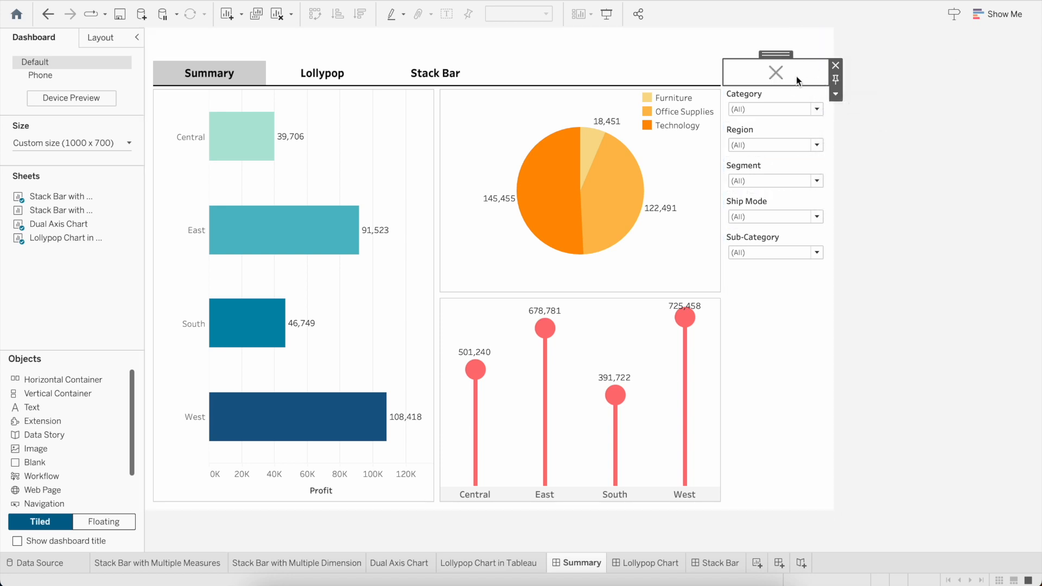
{"action": "left_click", "coordinate": [836, 94]}
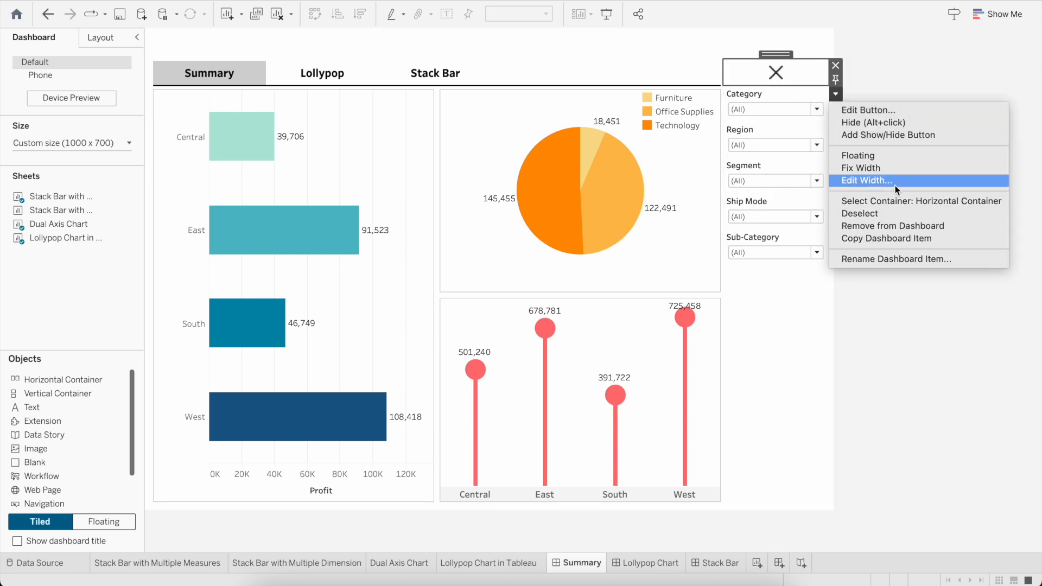
{"action": "left_click", "coordinate": [897, 201]}
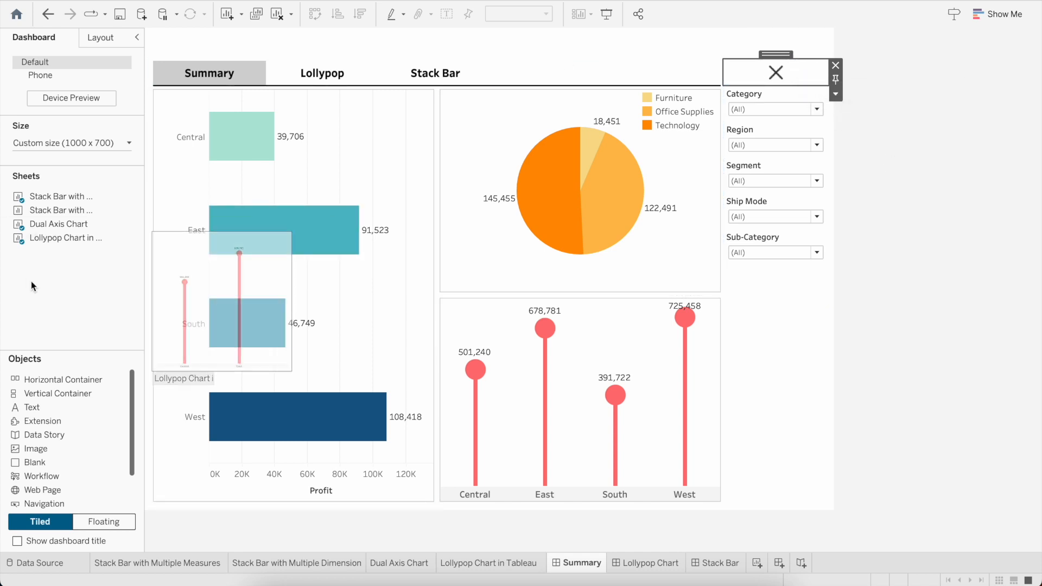
Step: Add a text object reading "Filter" to the left of the show/hide button in the horizontal container
{"action": "left_click_drag", "start_coordinate": [52, 409], "coordinate": [763, 89]}
{"action": "mouse_move", "coordinate": [763, 75]}
{"action": "left_mouse_down"}
{"action": "mouse_move", "coordinate": [793, 80]}
{"action": "mouse_move", "coordinate": [774, 74]}
{"action": "left_mouse_up"}
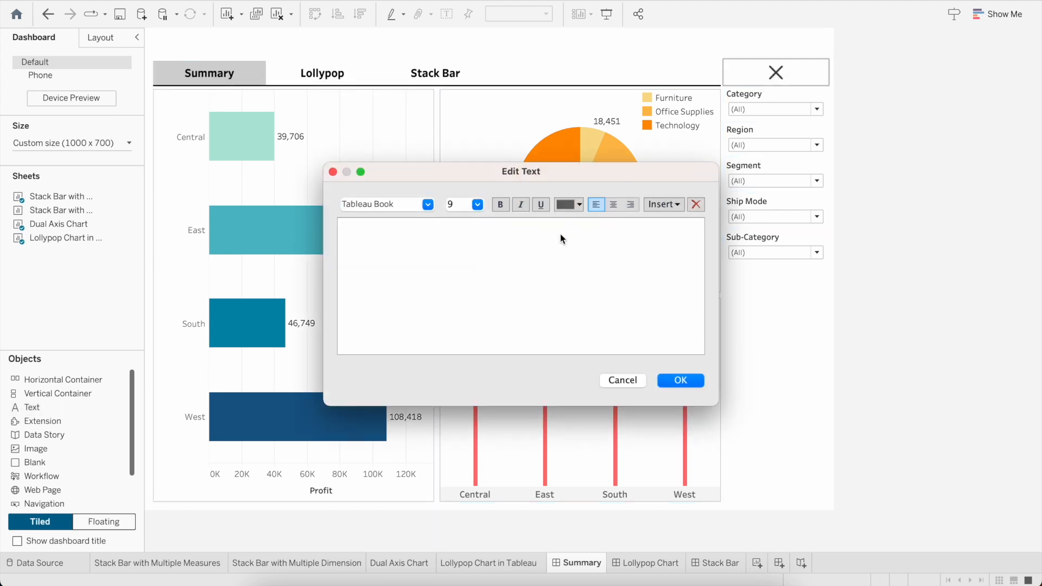
{"action": "type", "text": "Filter"}
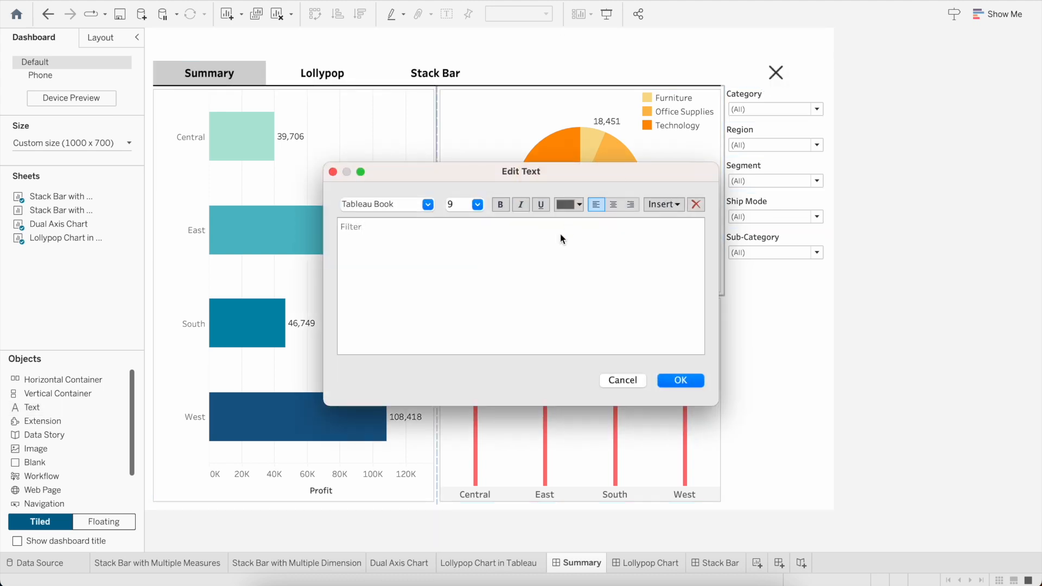
Step: Format the "Filter" text in Tableau Medium at size 10 and confirm the text
{"action": "key", "text": "super+a"}
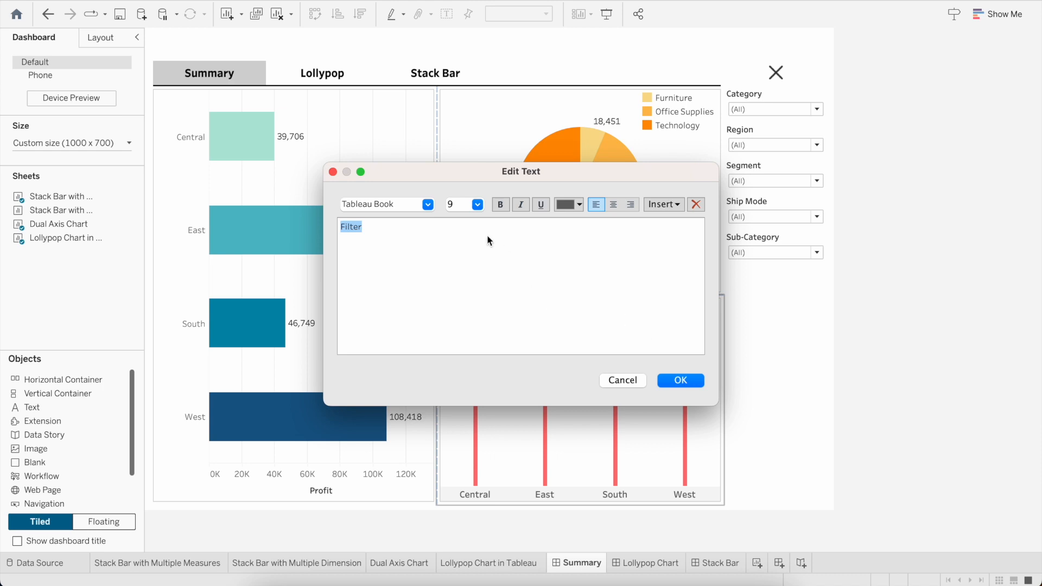
{"action": "left_click", "coordinate": [427, 205]}
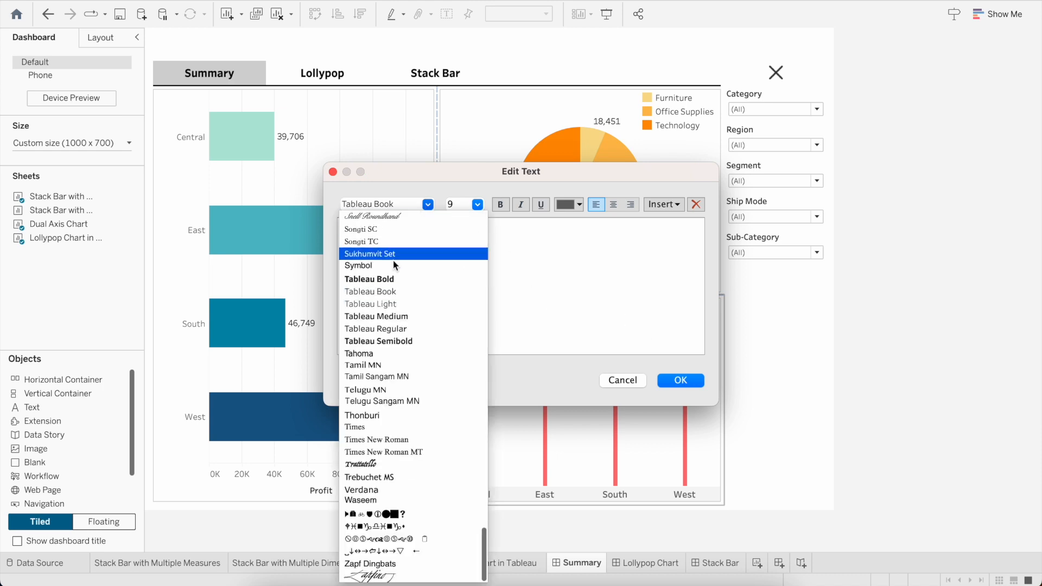
{"action": "left_click", "coordinate": [405, 317]}
{"action": "left_click", "coordinate": [476, 209]}
{"action": "left_click", "coordinate": [478, 205]}
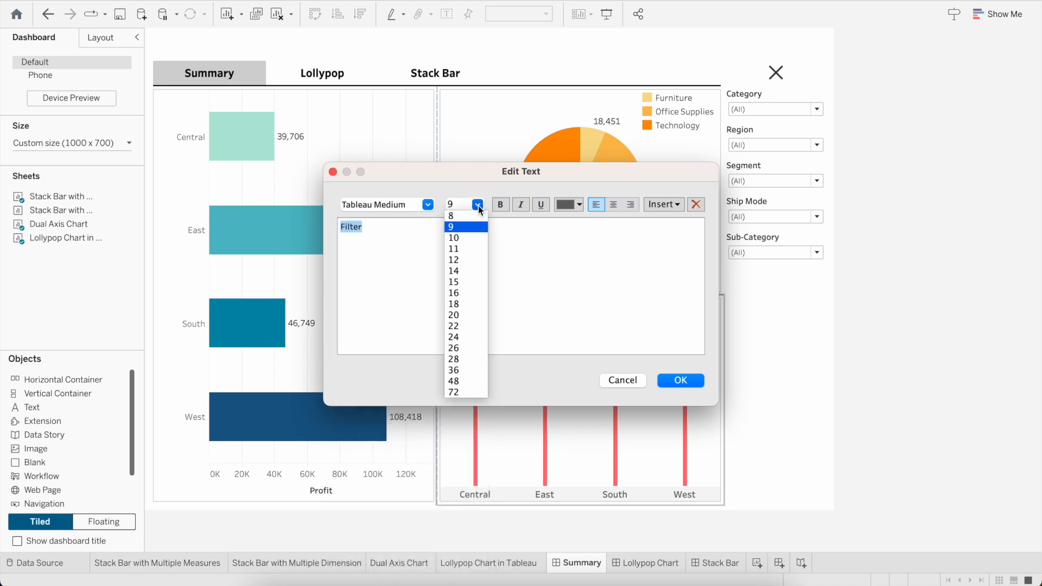
{"action": "left_click", "coordinate": [466, 240]}
{"action": "left_click", "coordinate": [681, 380]}
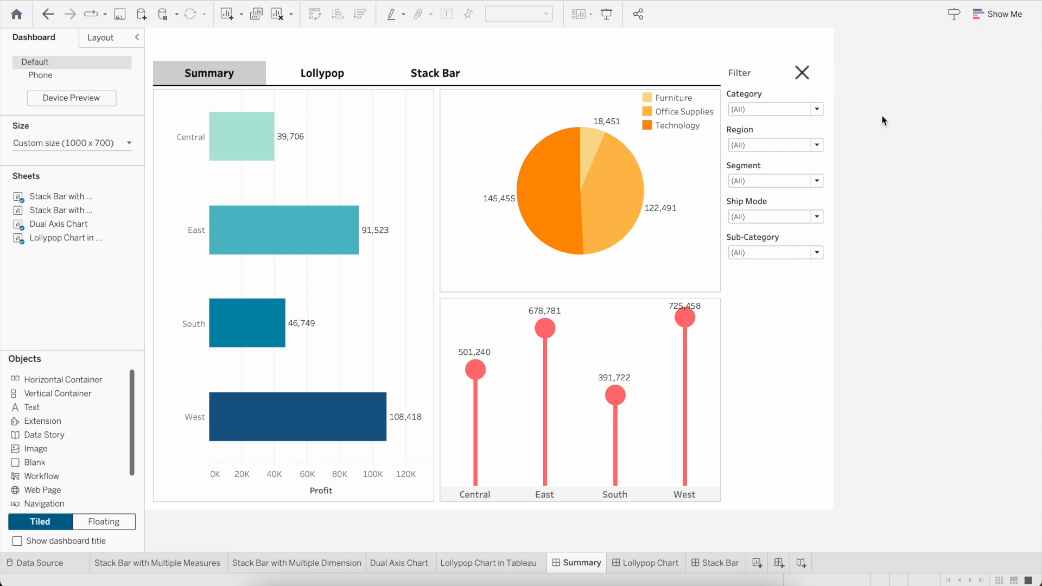
Step: Edit the show/hide button to use Expand.png from the Shapes folder as its Item Shown image
{"action": "left_click", "coordinate": [802, 72]}
{"action": "left_click", "coordinate": [836, 95]}
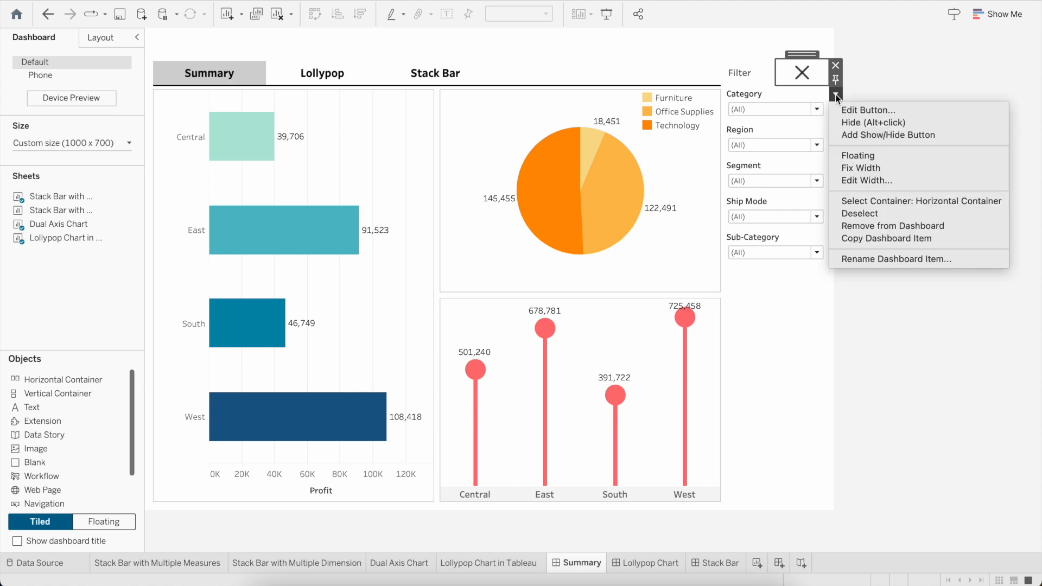
{"action": "left_click", "coordinate": [867, 110]}
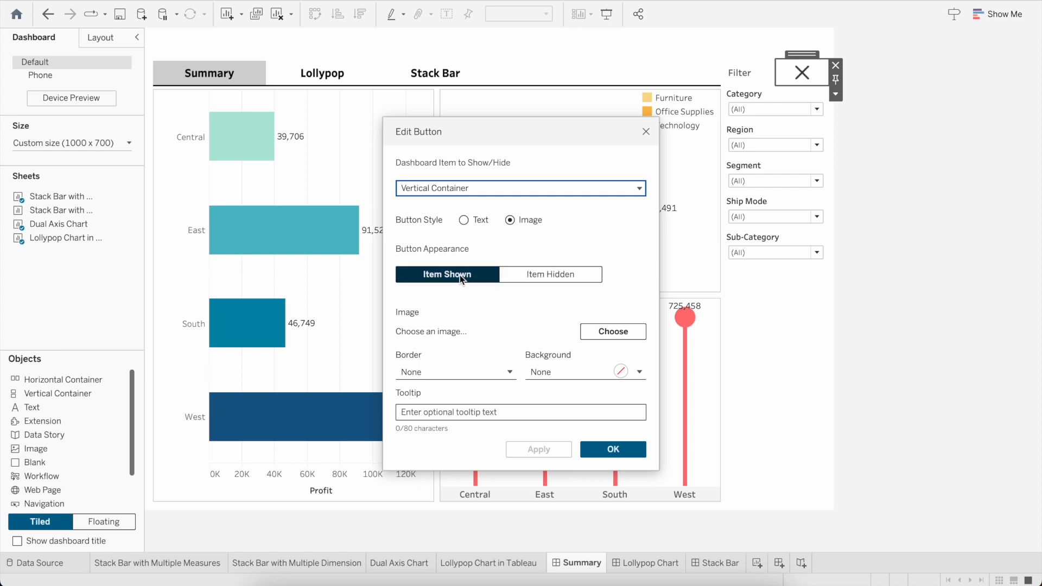
{"action": "left_click", "coordinate": [613, 331]}
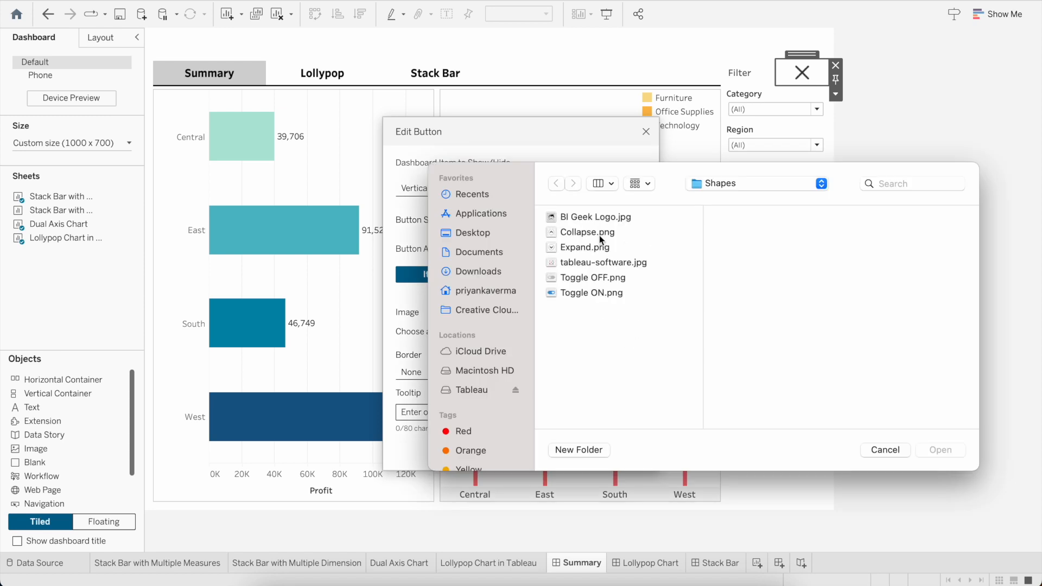
{"action": "left_click", "coordinate": [587, 249]}
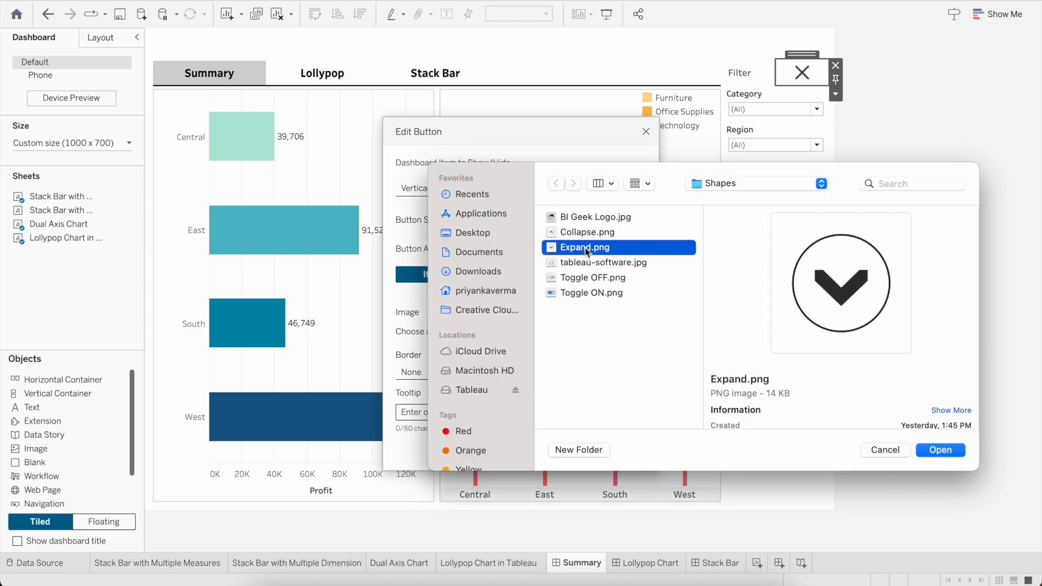
{"action": "left_click", "coordinate": [941, 451]}
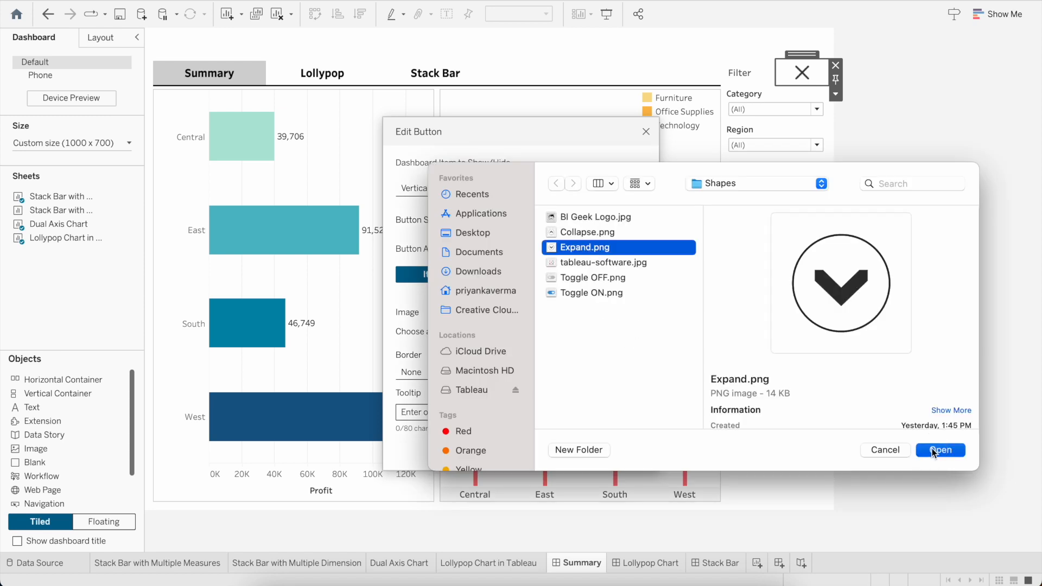
Step: Set Collapse.png as the button's Item Hidden image and apply the button settings
{"action": "left_click", "coordinate": [535, 269]}
{"action": "left_click", "coordinate": [620, 332]}
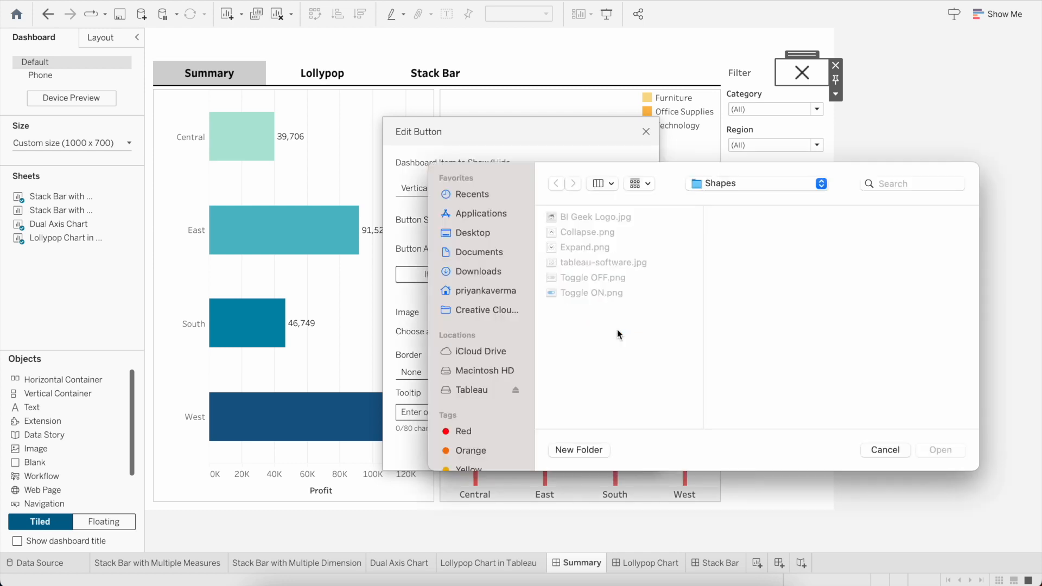
{"action": "left_click", "coordinate": [584, 233]}
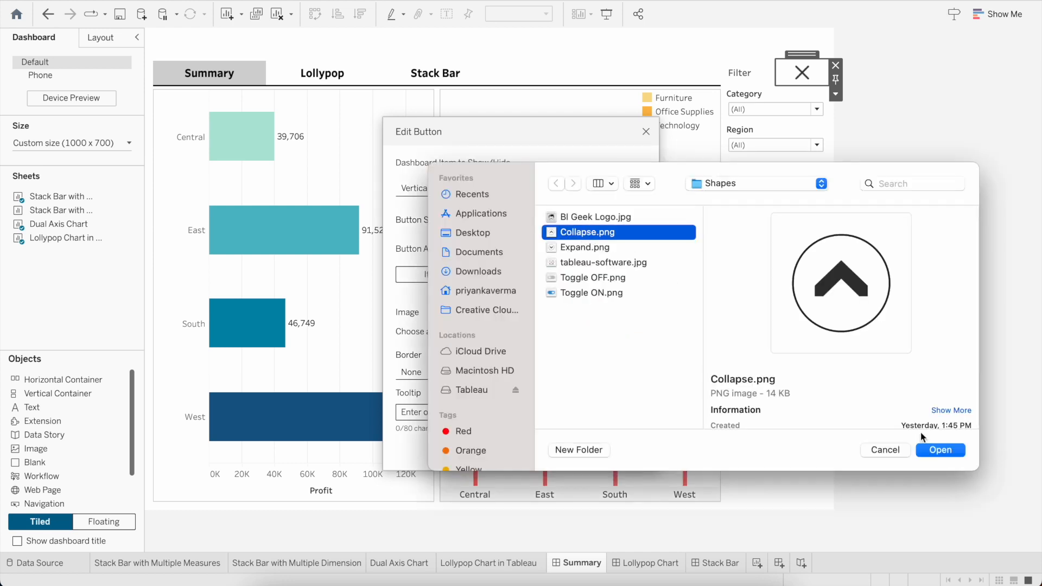
{"action": "left_click", "coordinate": [947, 454]}
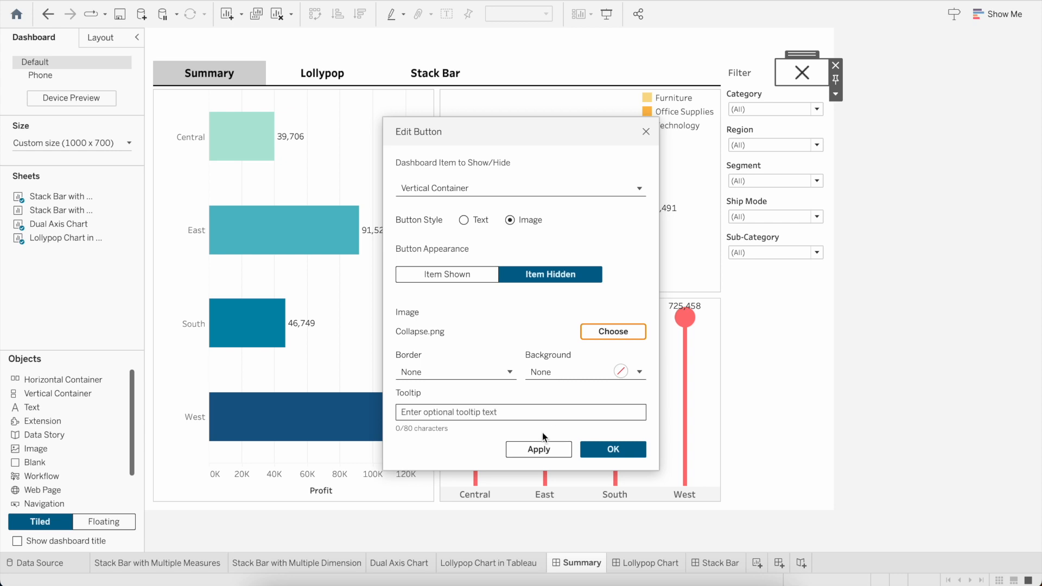
{"action": "left_click", "coordinate": [540, 450]}
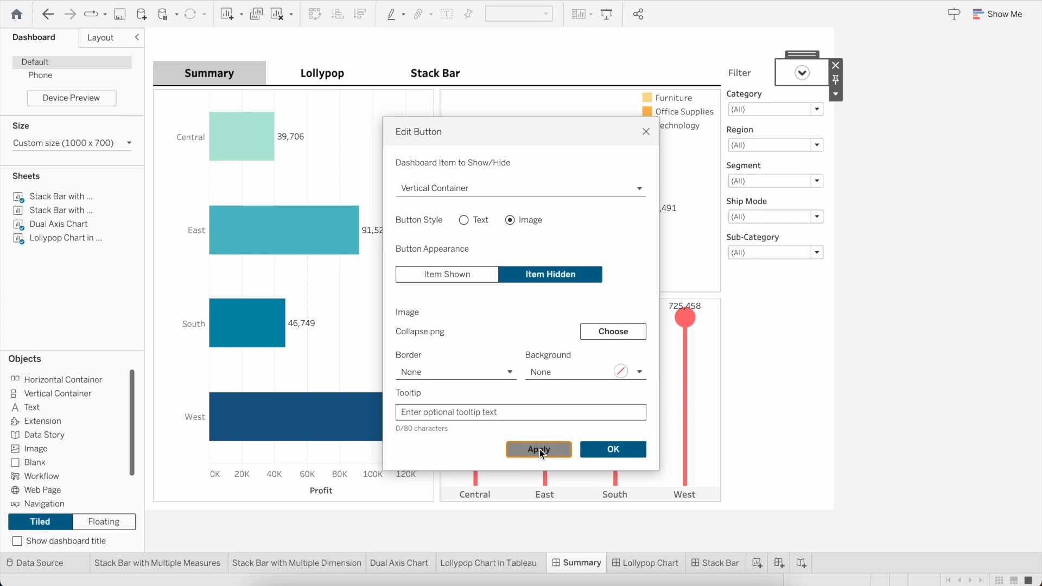
{"action": "left_click", "coordinate": [616, 449]}
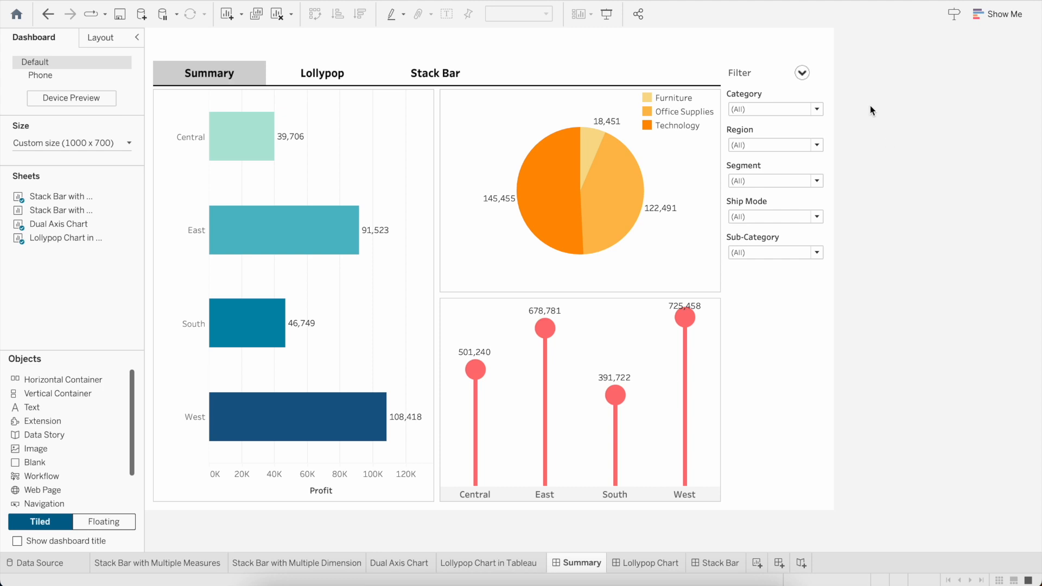
Step: Test the show/hide button in presentation mode by collapsing and expanding the filters
{"action": "left_click", "coordinate": [607, 15]}
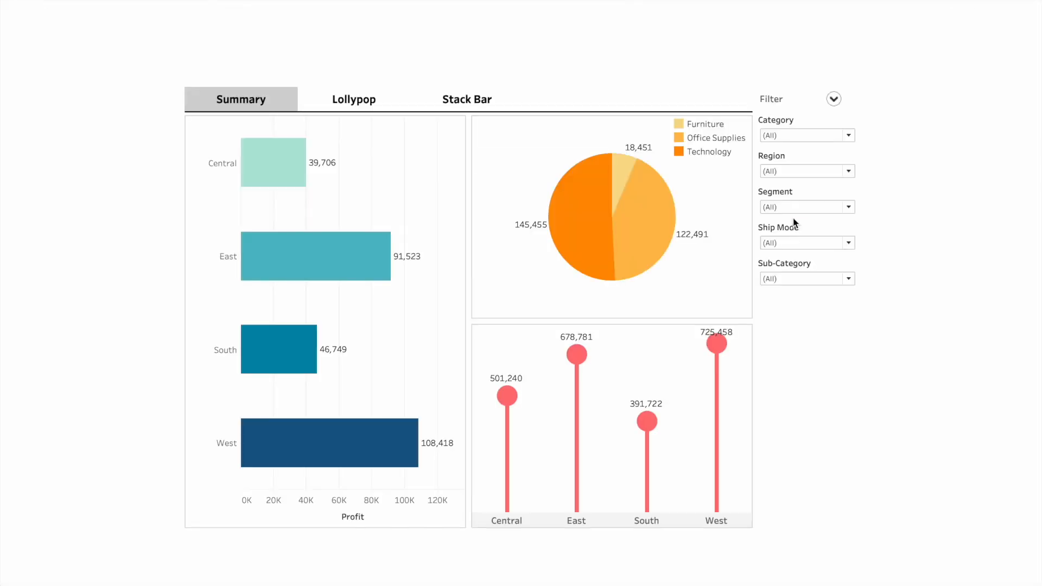
{"action": "left_click", "coordinate": [835, 100]}
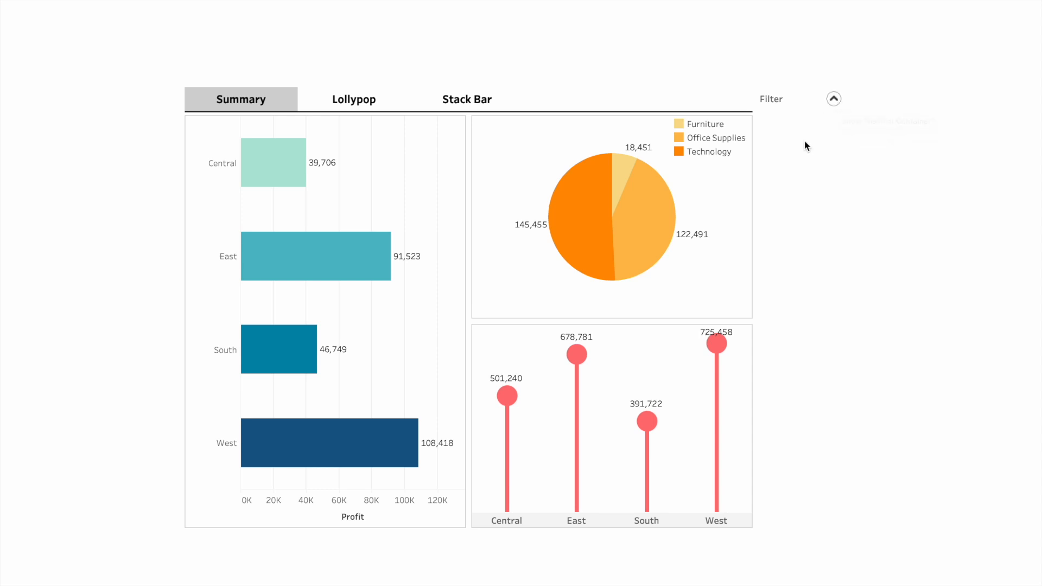
{"action": "left_click", "coordinate": [834, 99]}
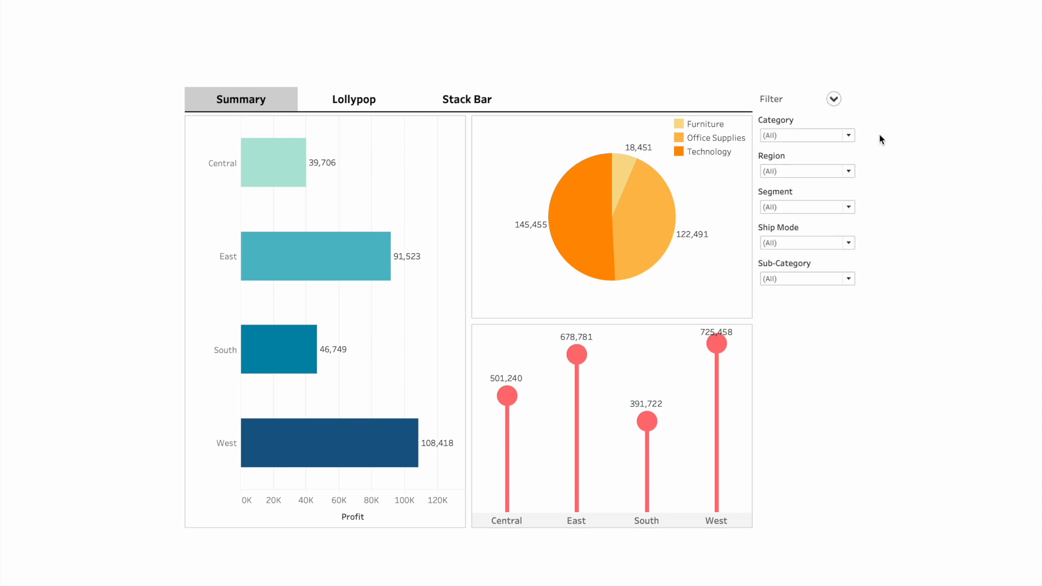